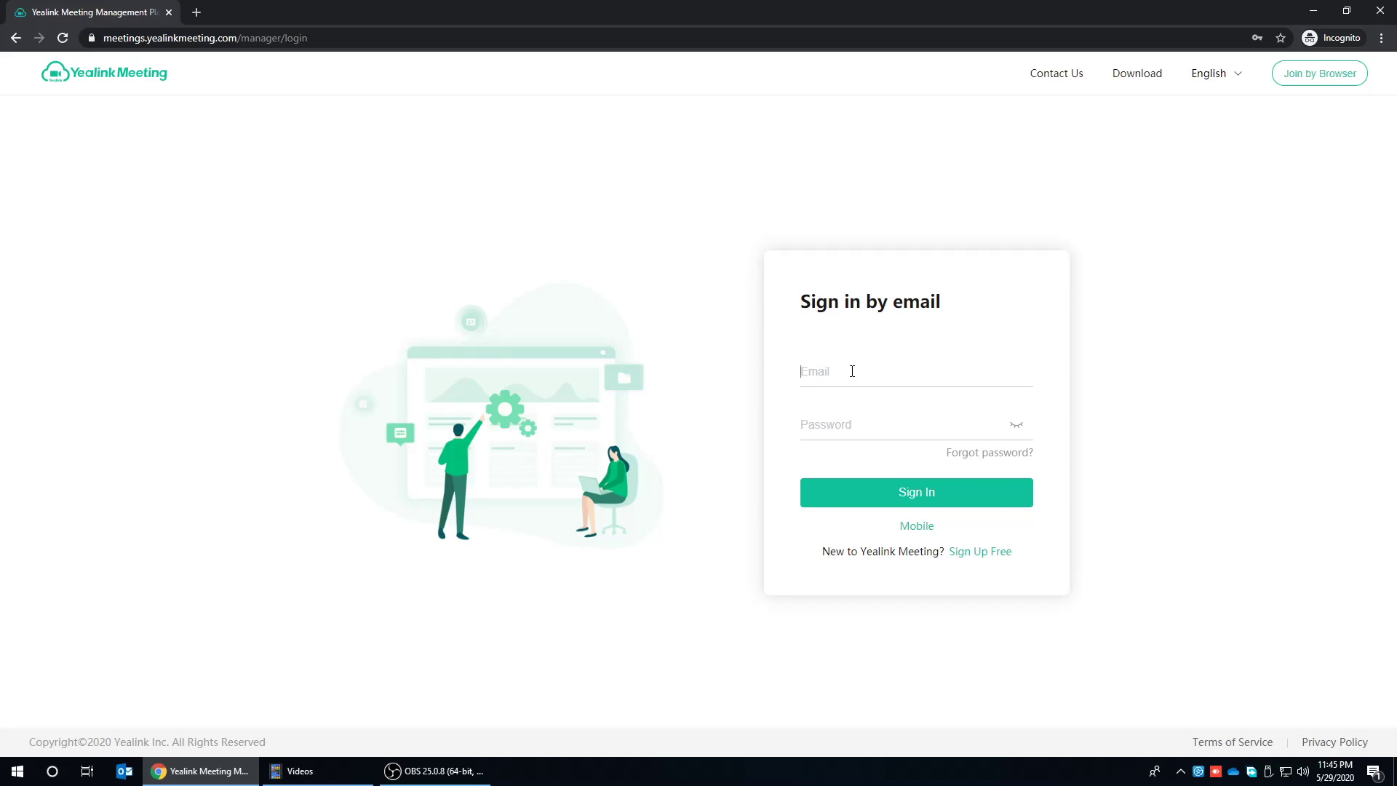
- Sign in to the portal with the admin email address and password
key(Tab)
text(•••••••••••)
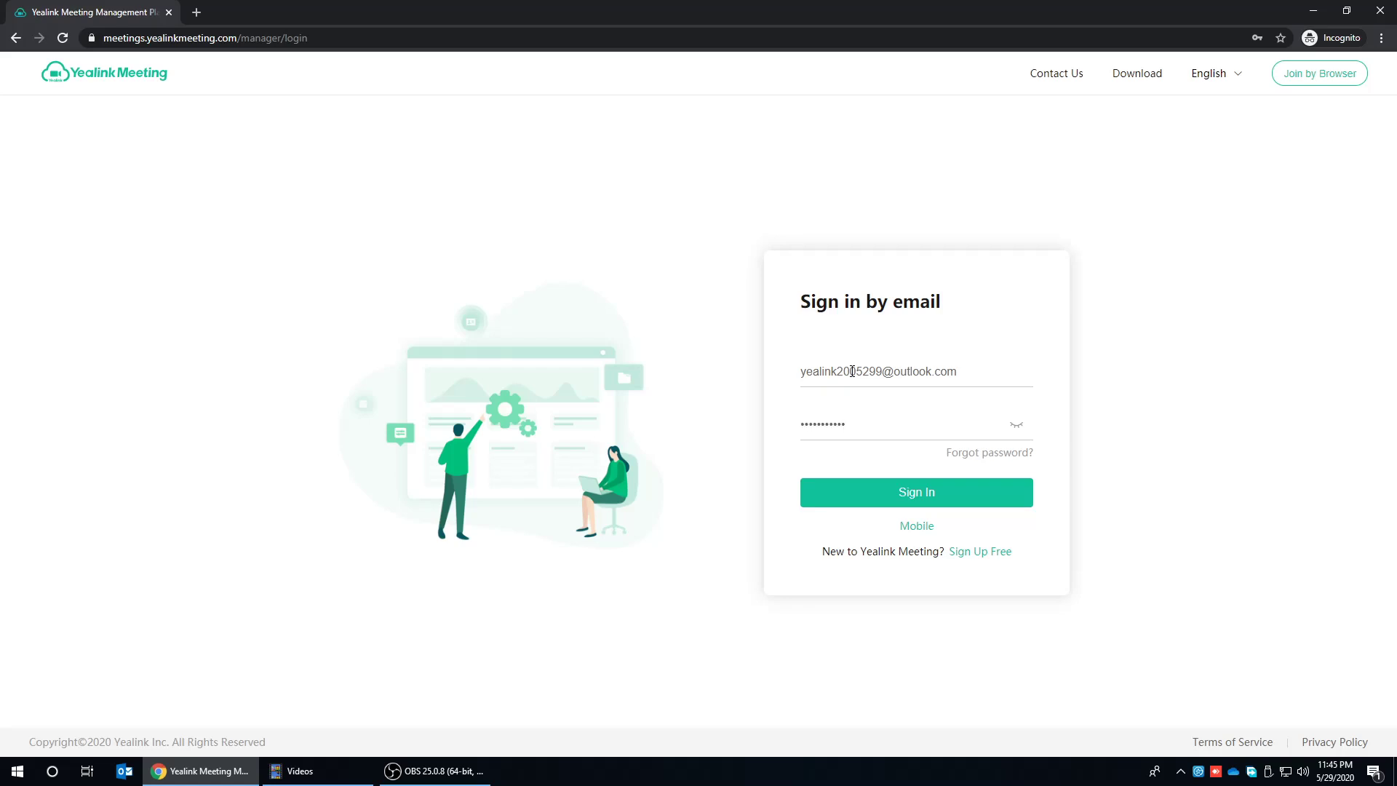
click(939, 491)
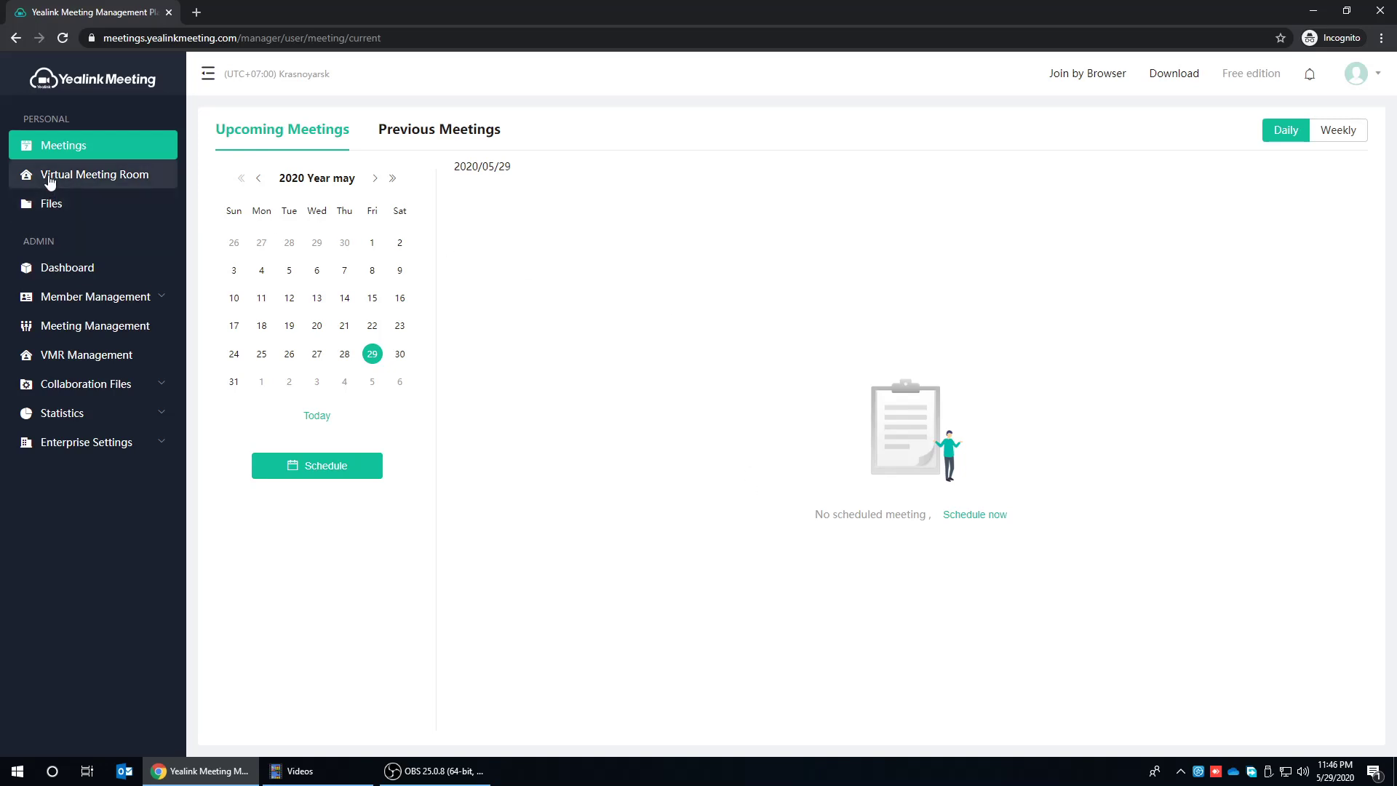
- View the Virtual Meeting Room page, then the empty Recordings list under Files
click(50, 182)
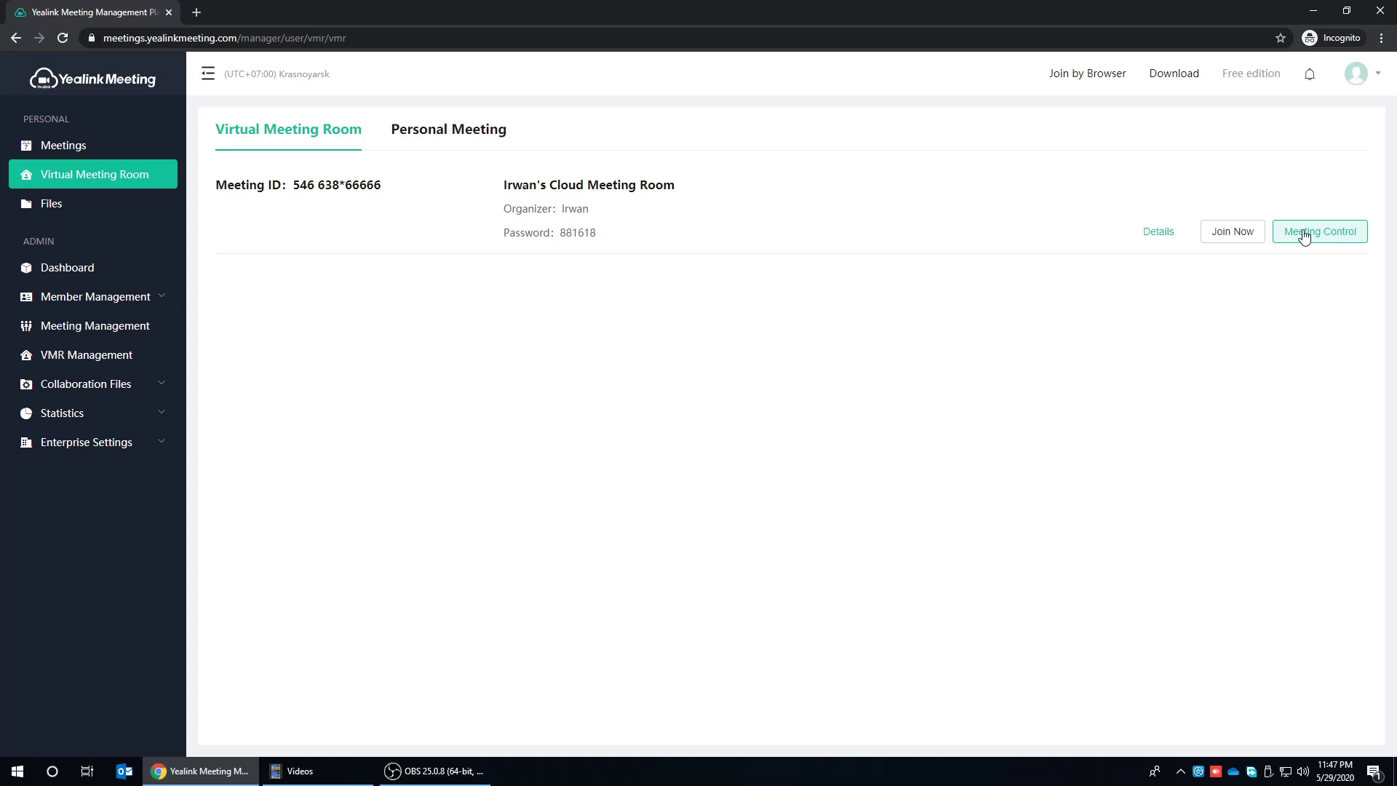
click(66, 212)
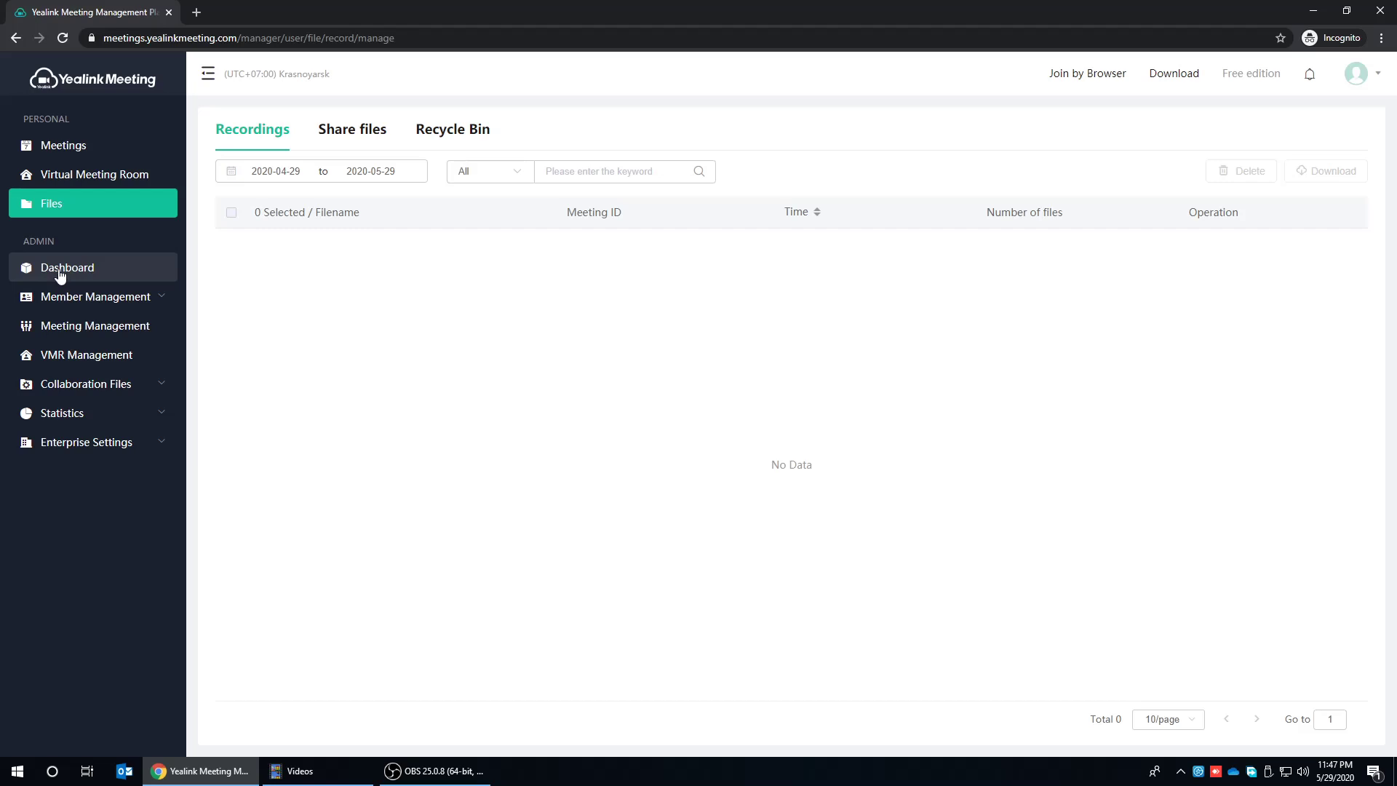
- Review the enterprise Dashboard statistics and expand Member Management into its submenu
click(59, 270)
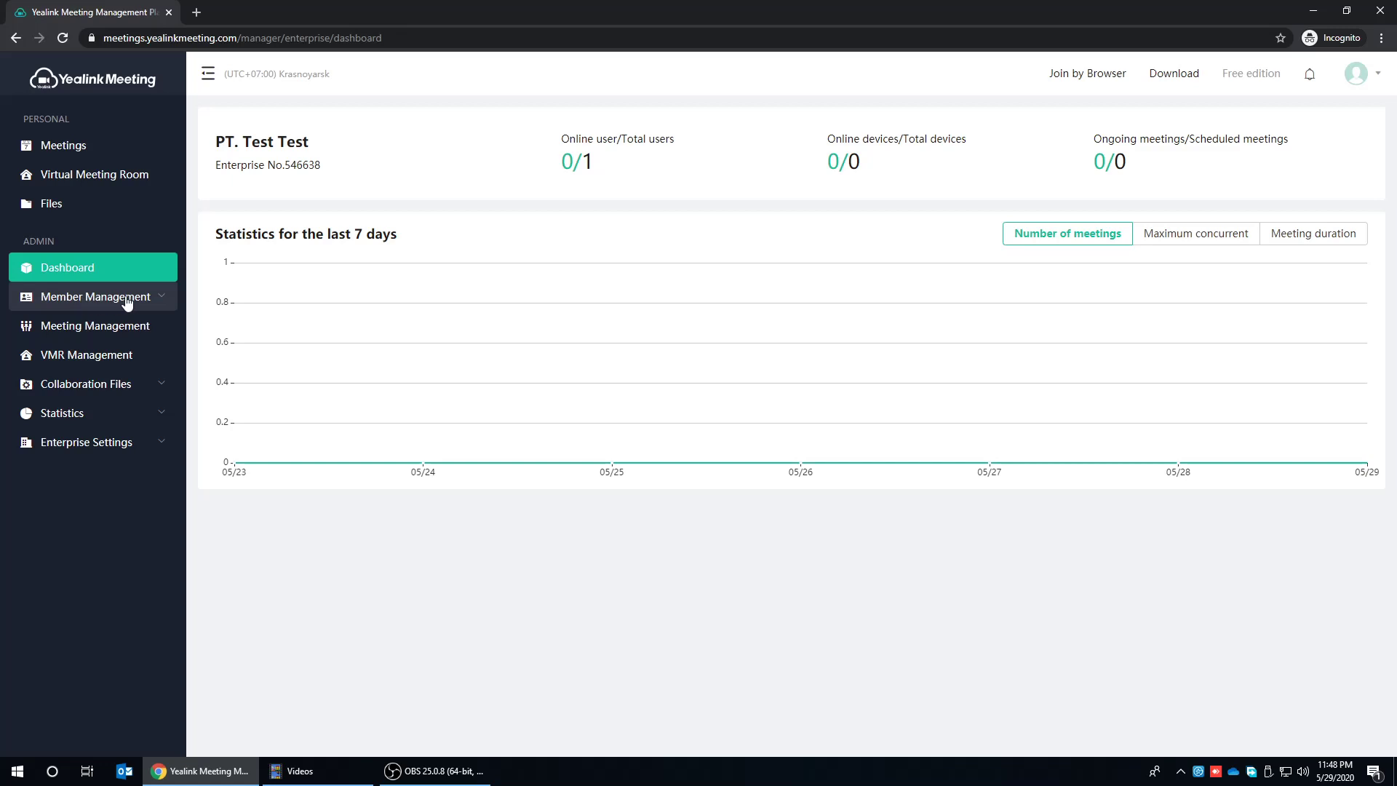
click(158, 300)
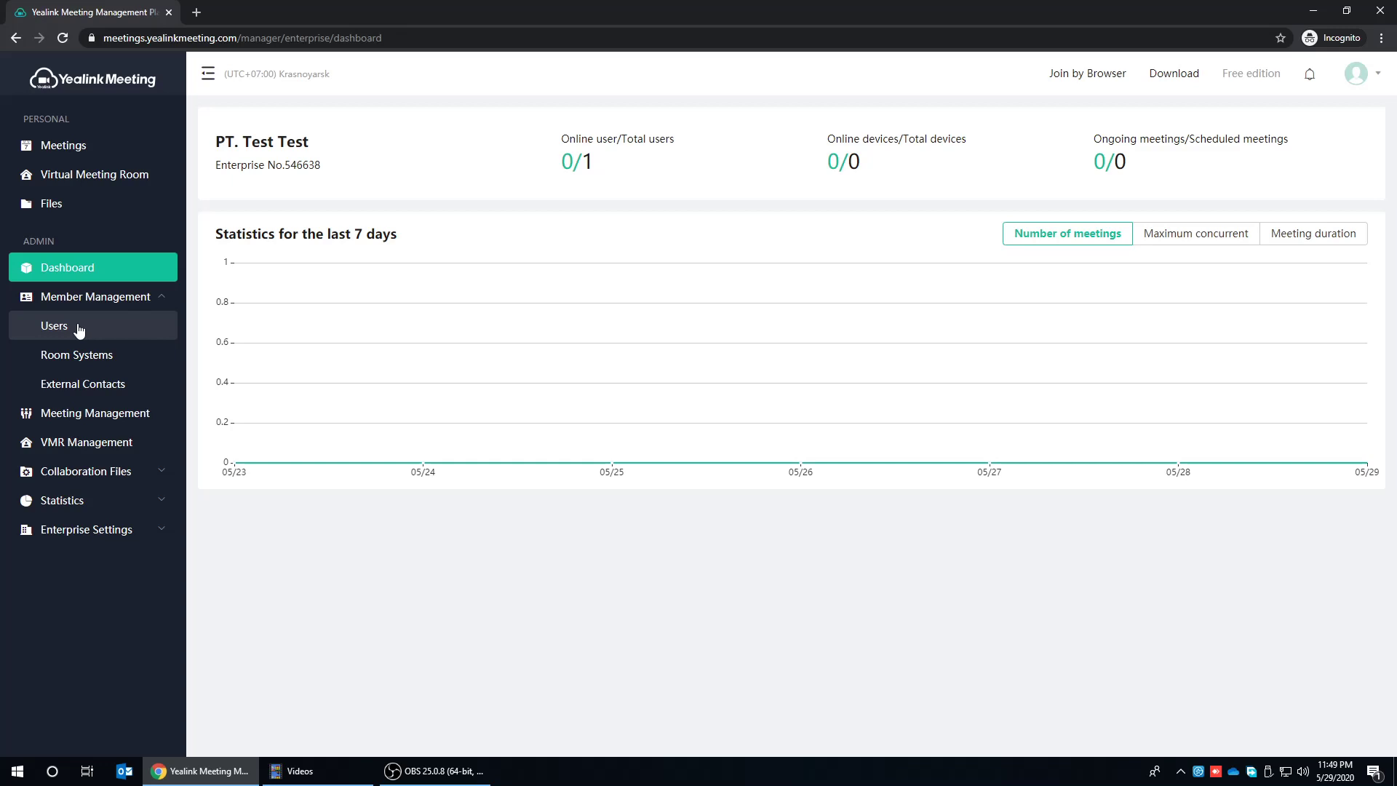
- Open the Users list and highlight parts of the existing user's account number
click(78, 329)
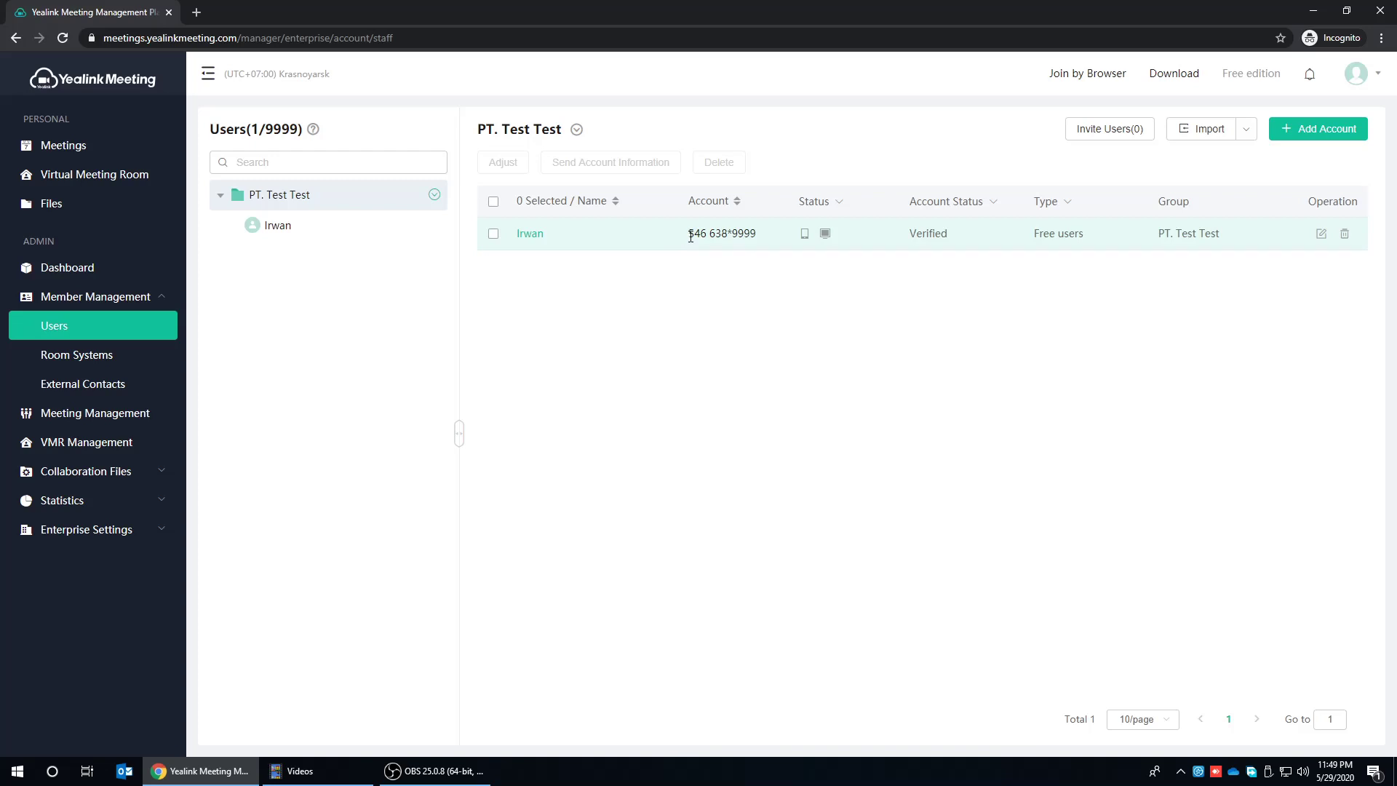
drag(690, 236, 728, 237)
drag(732, 235, 760, 235)
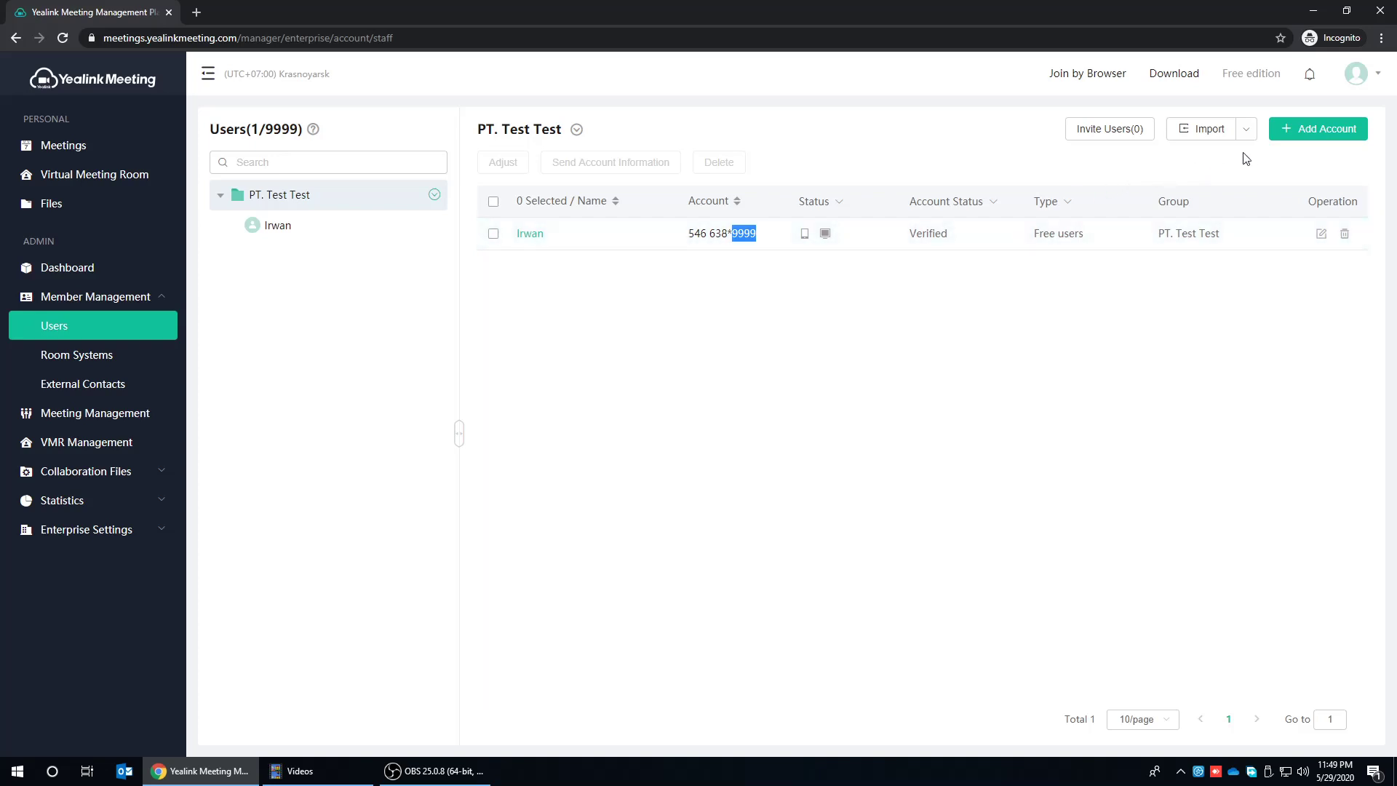
- Start a new user account, entering the new user's username and setting gender to Male
click(1299, 133)
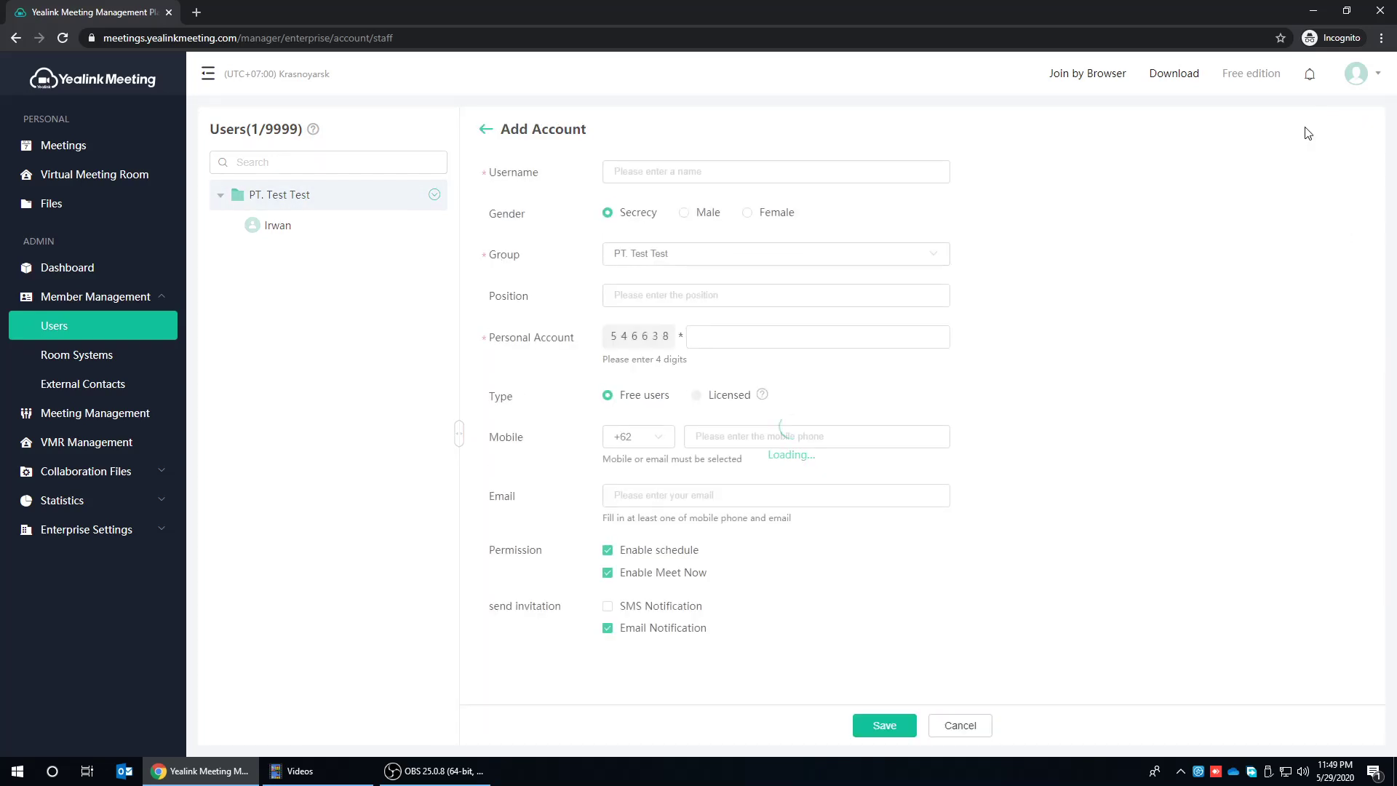
click(844, 172)
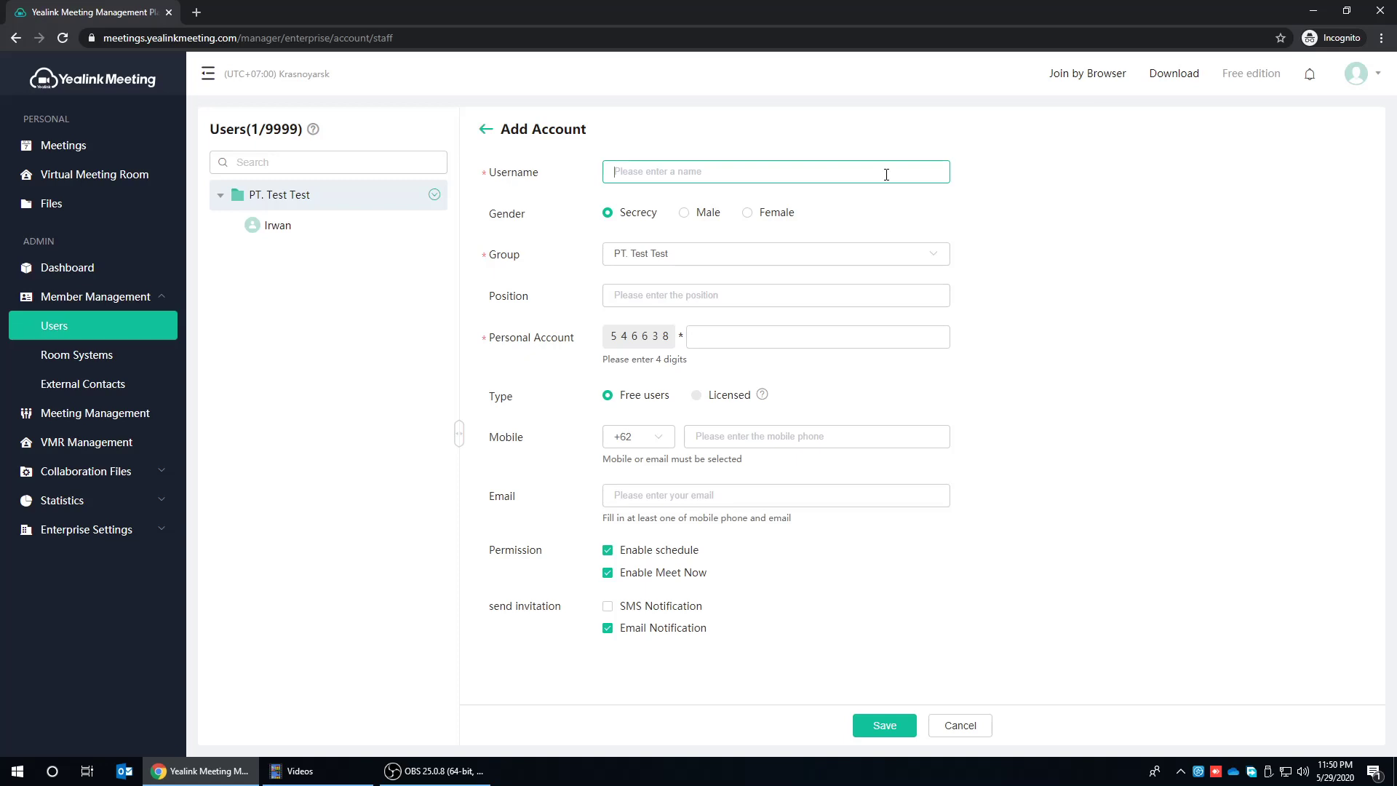
text(Baudi)
key(BackSpace)
key(BackSpace)
key(BackSpace)
text(udi)
click(684, 213)
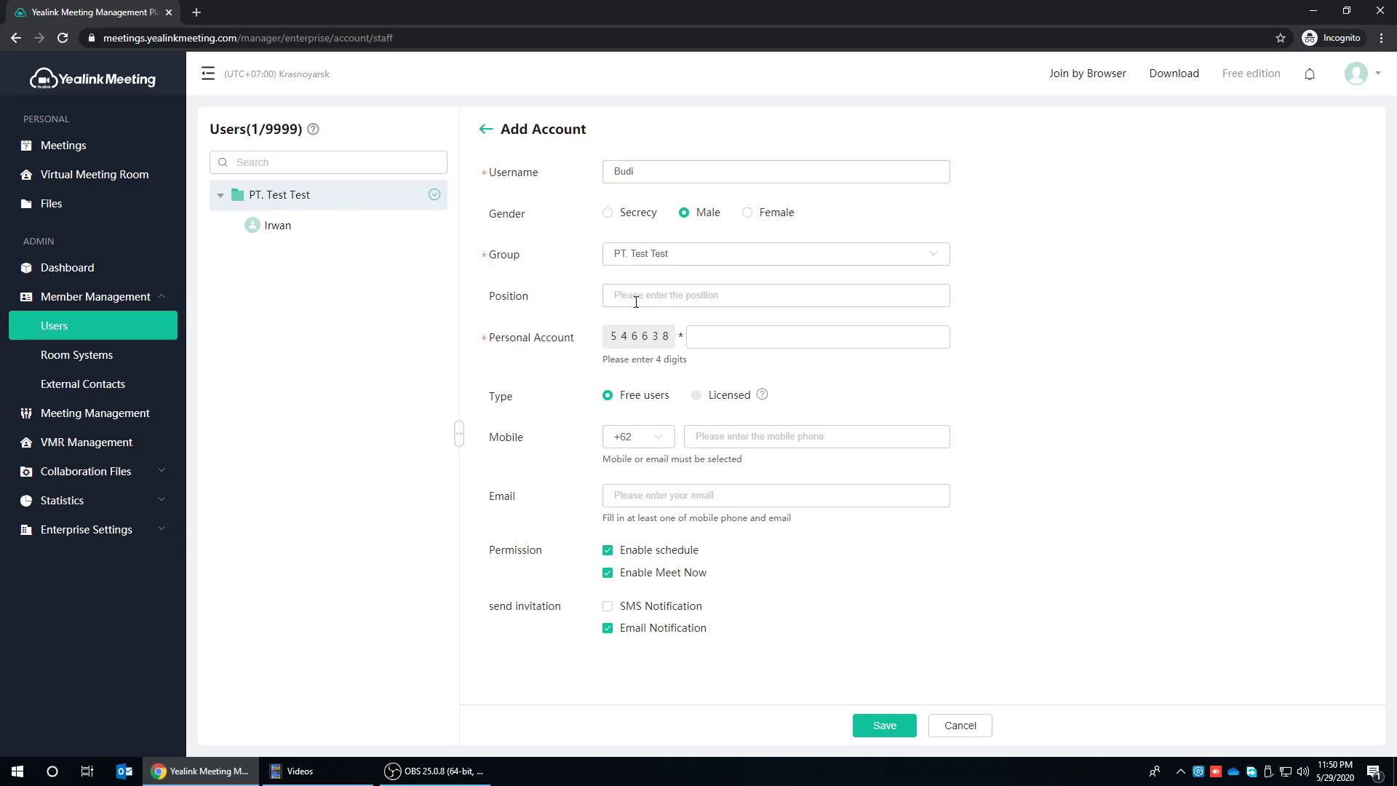
- Fill in the personal account, mobile number and email, then save and pass the slider verification
click(706, 338)
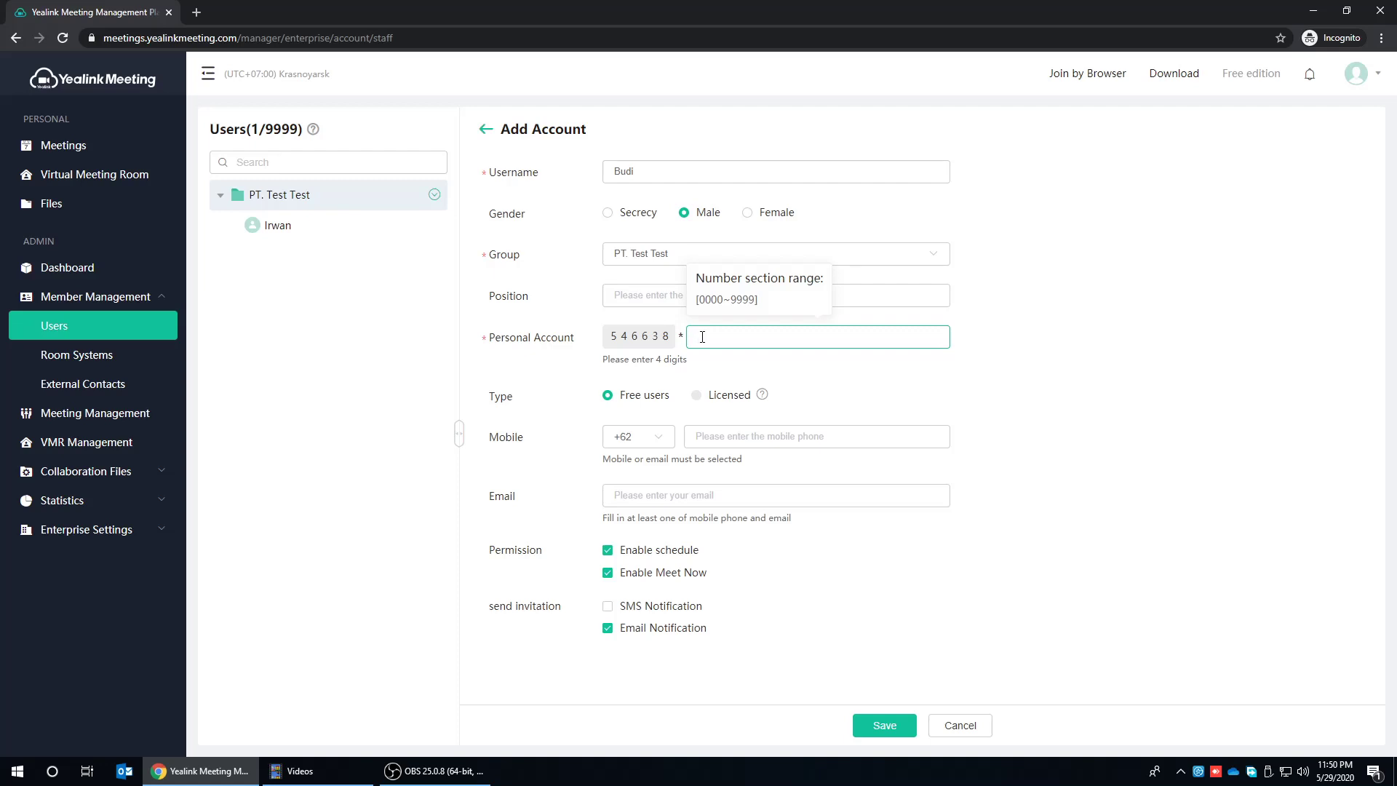
text(1000)
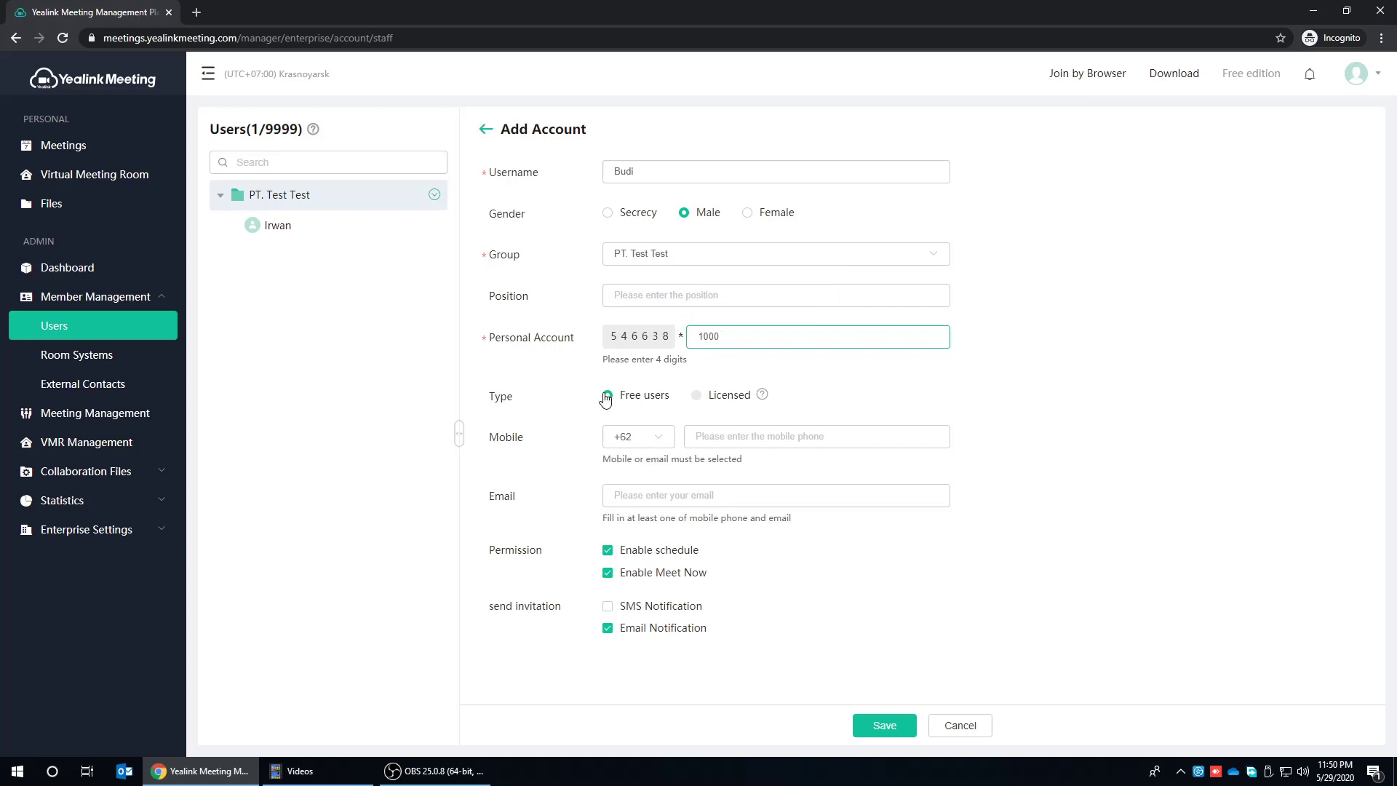
click(730, 435)
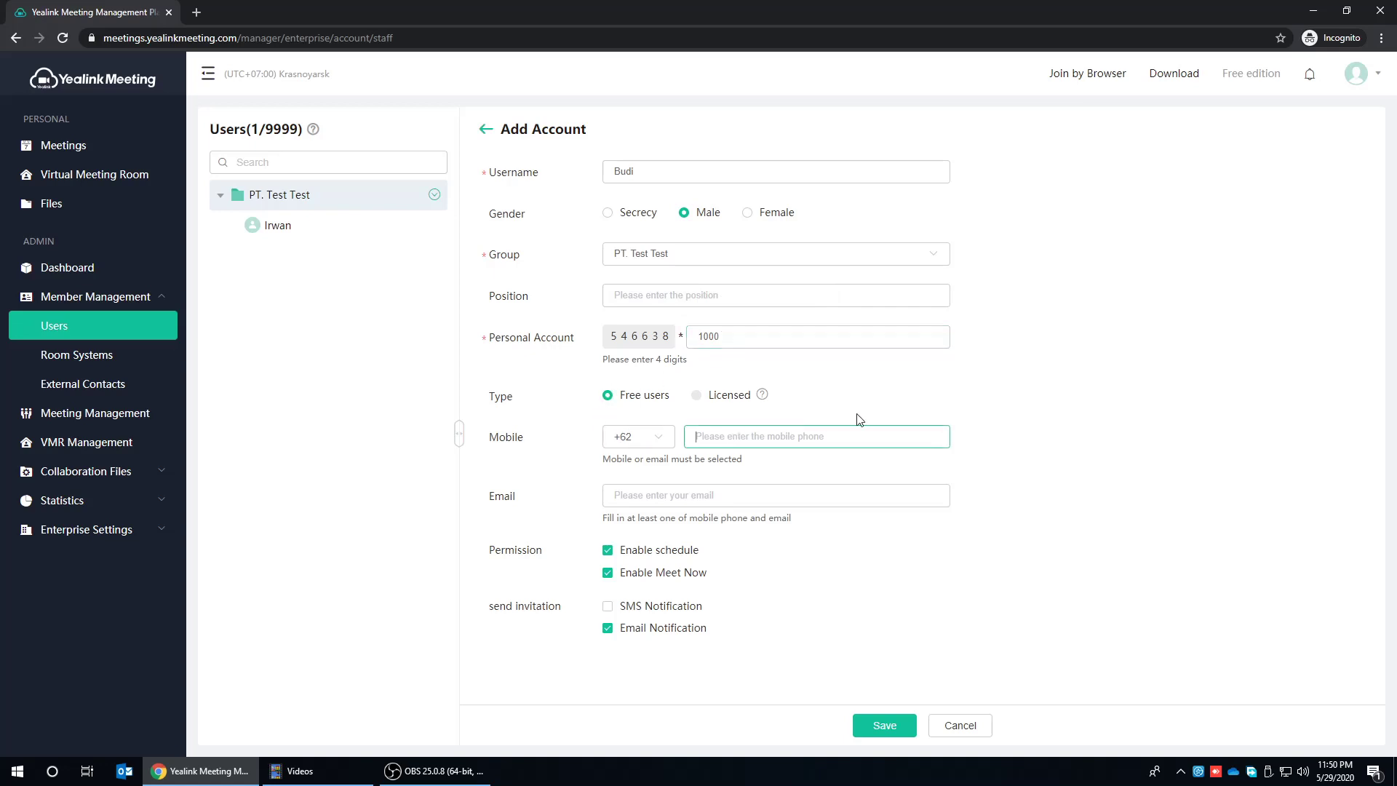
click(686, 494)
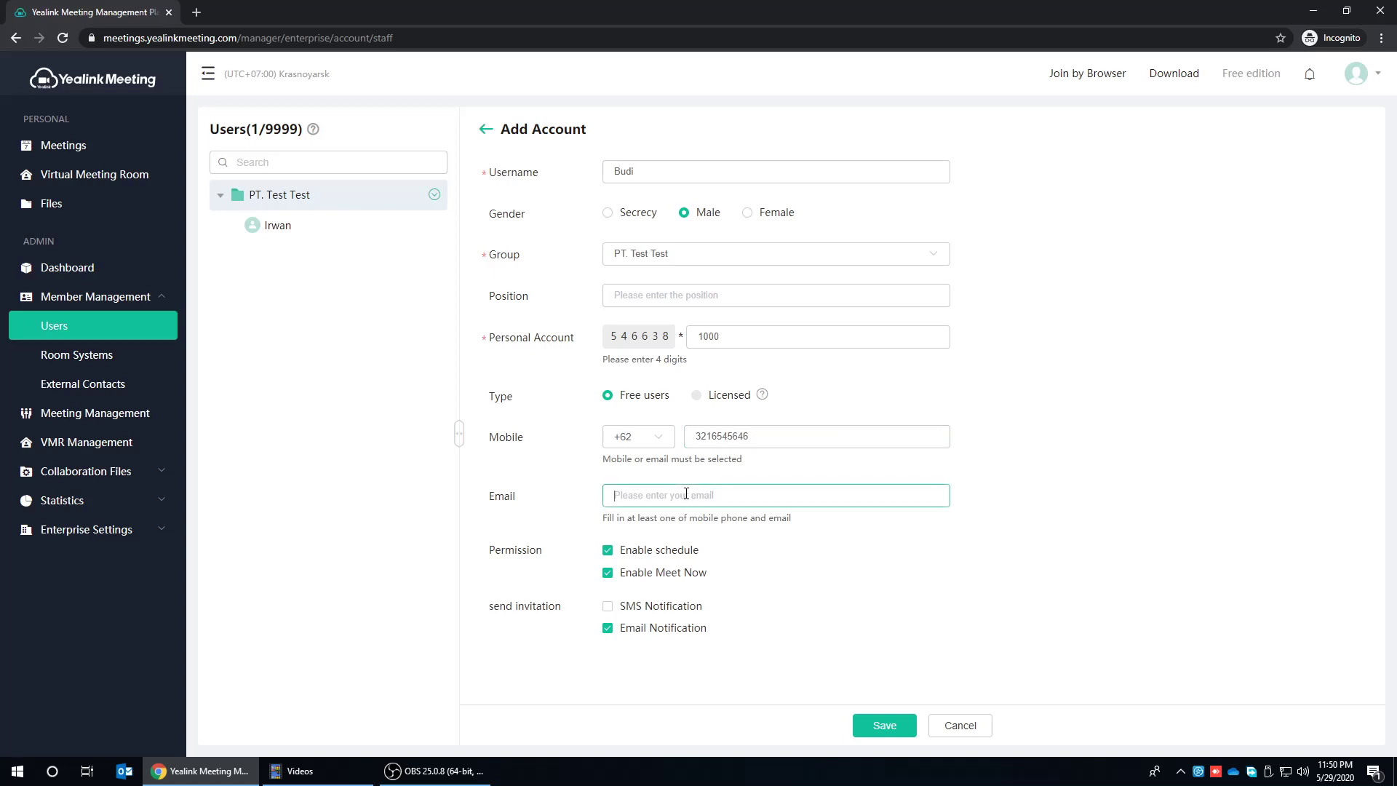
click(884, 726)
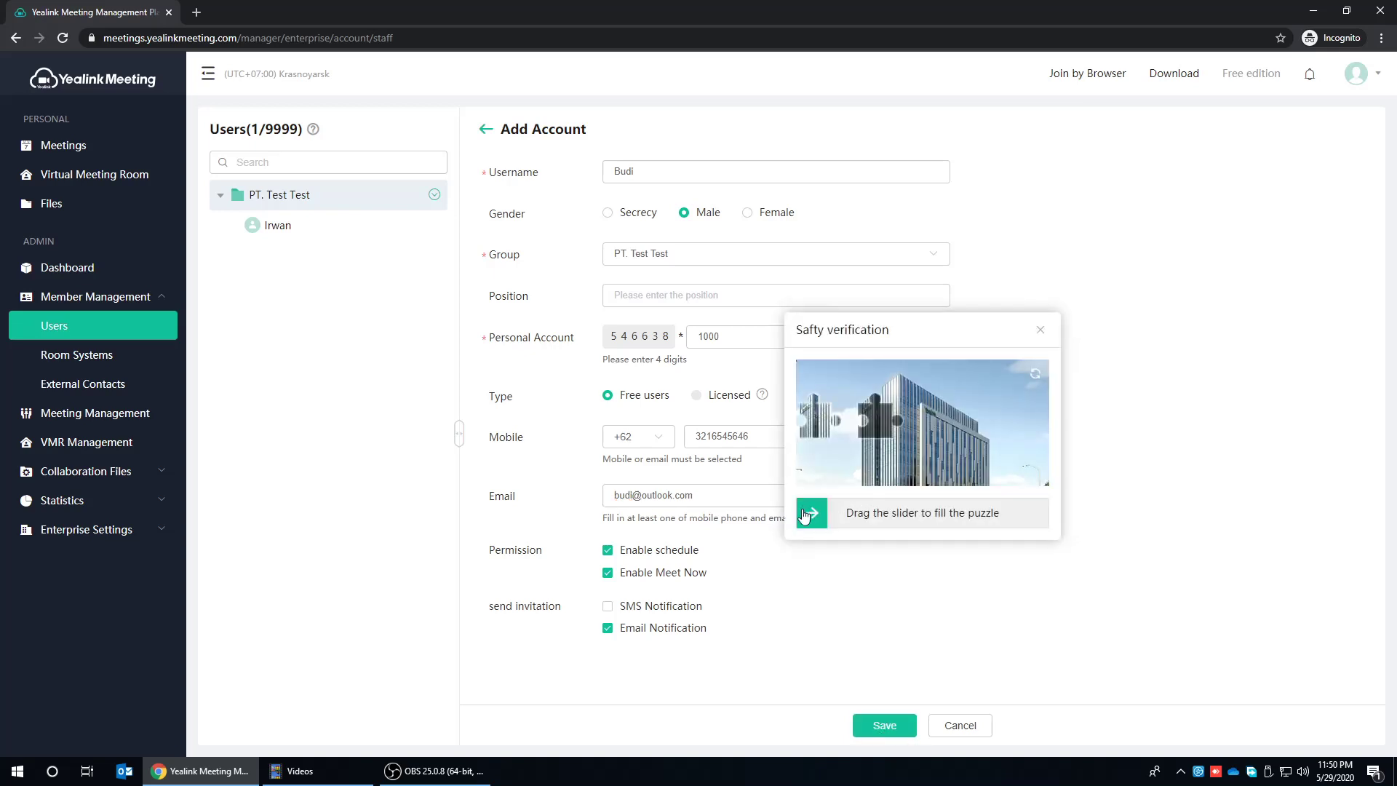
drag(812, 512, 878, 515)
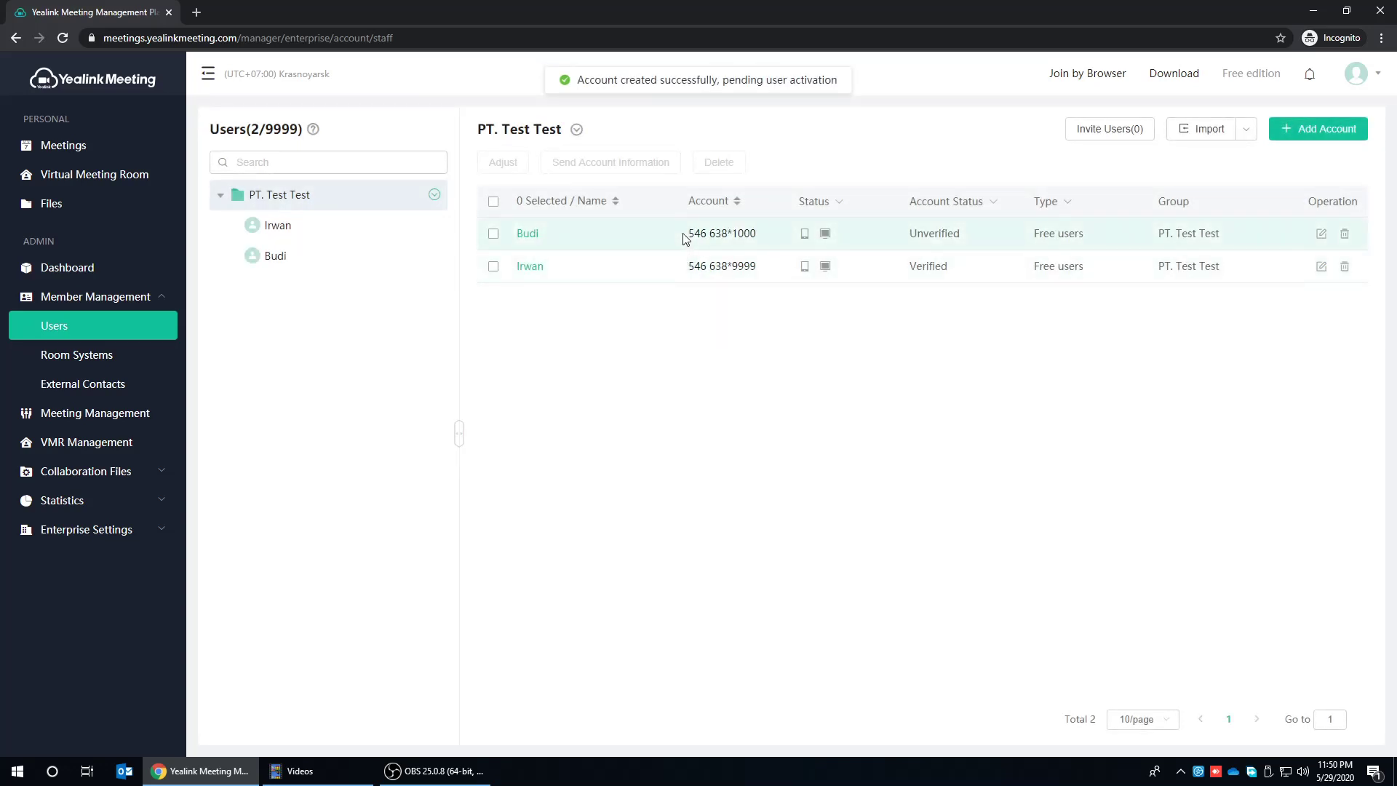
- Point out the new user's account and the 9999 user limit, then open Room Systems
drag(688, 233, 761, 232)
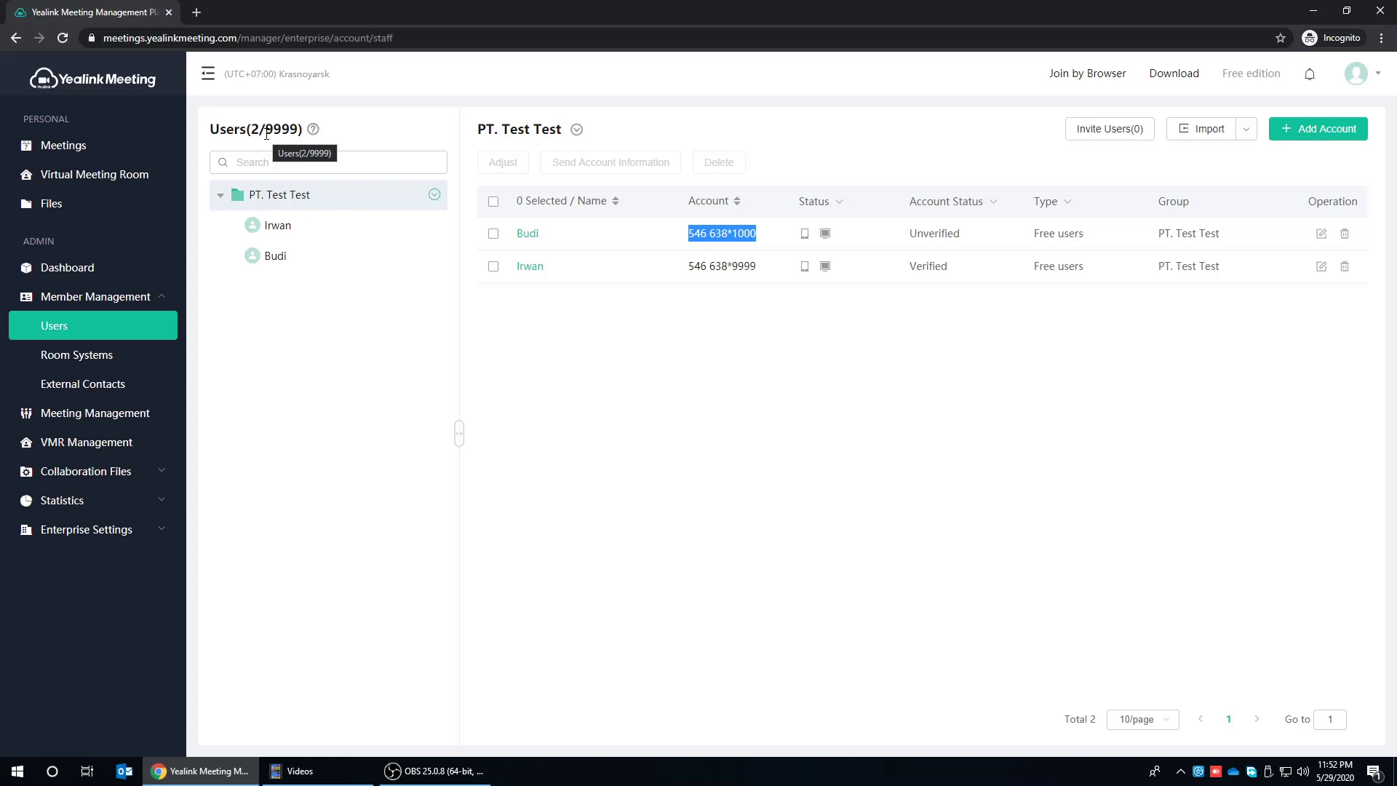
drag(266, 133, 299, 129)
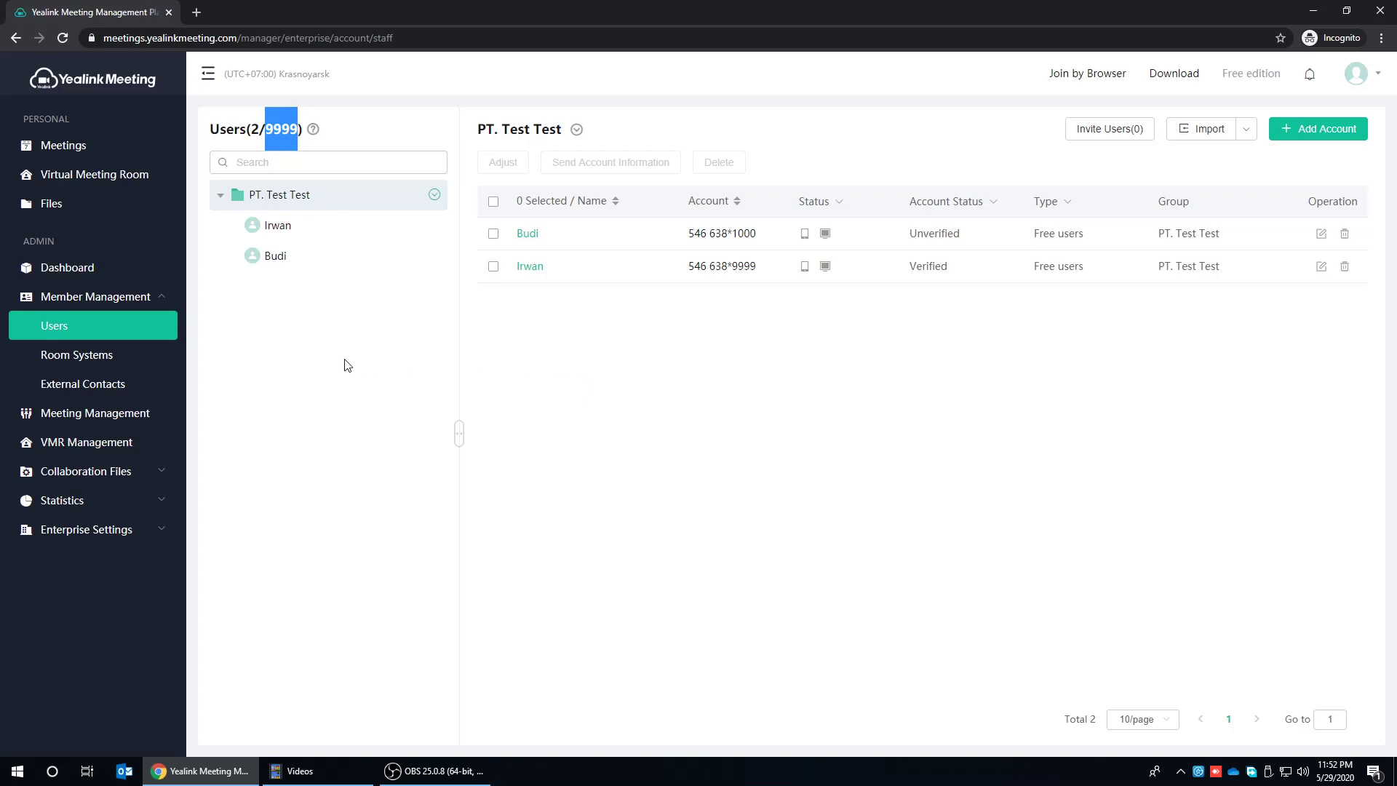
click(119, 360)
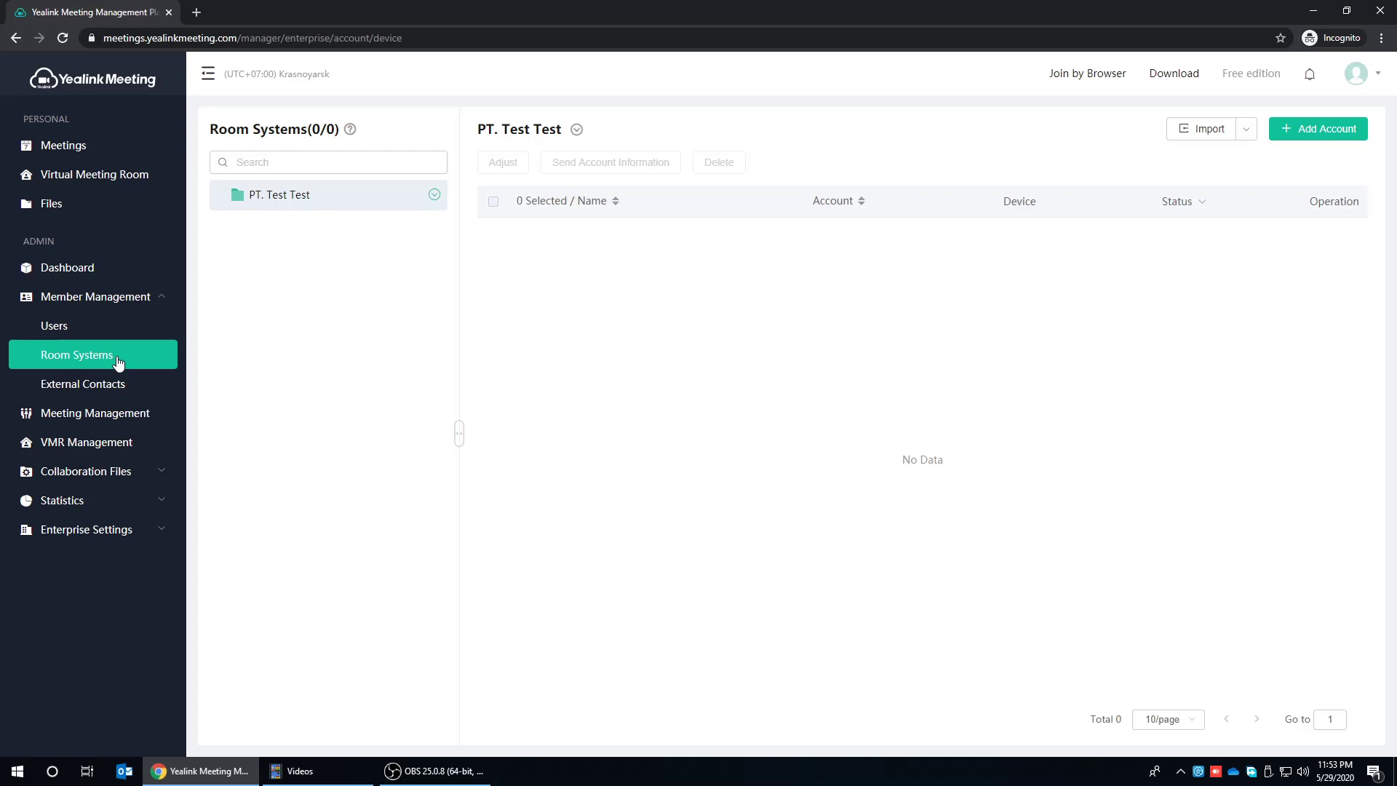
- Add a room system device account named 'Ruang Meeting 1' with its account digits and save it
click(1300, 131)
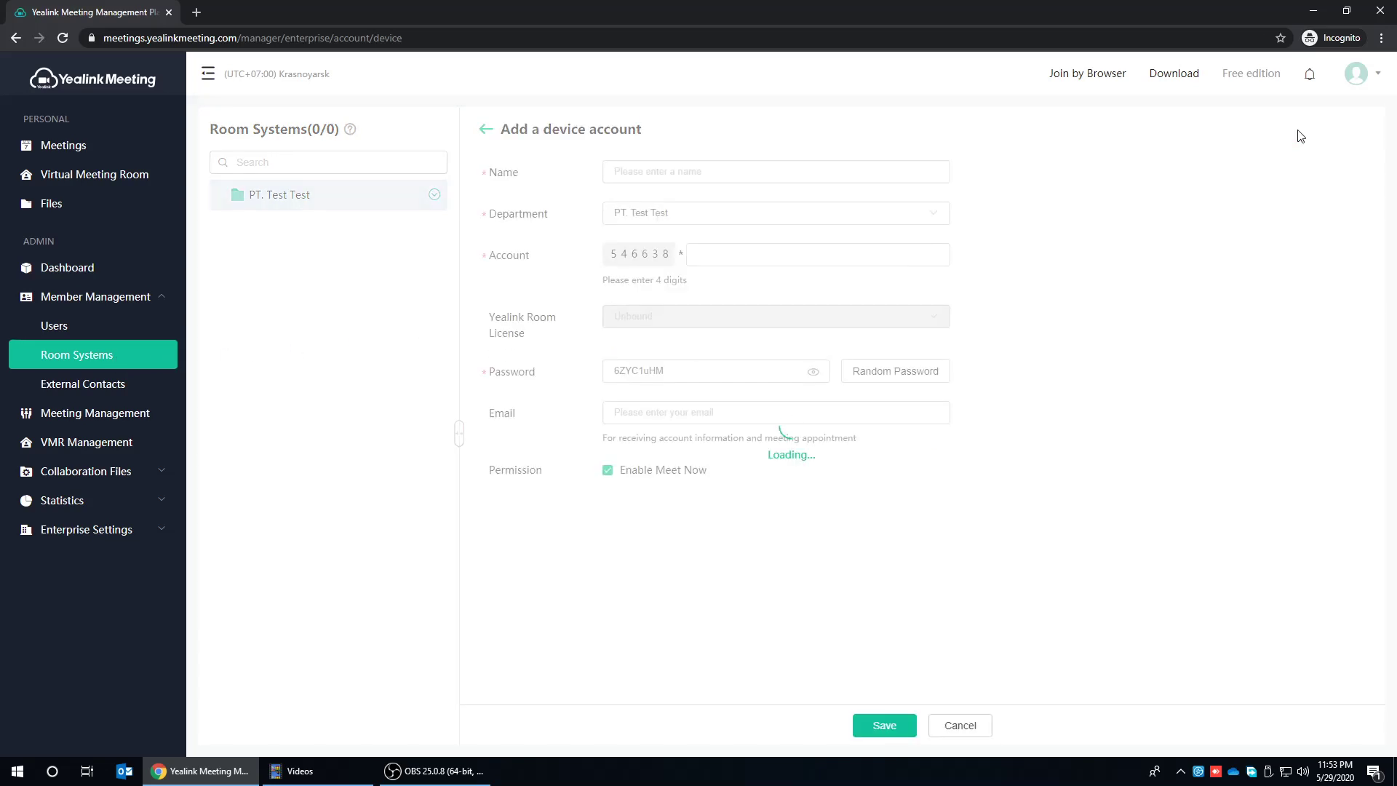
click(662, 173)
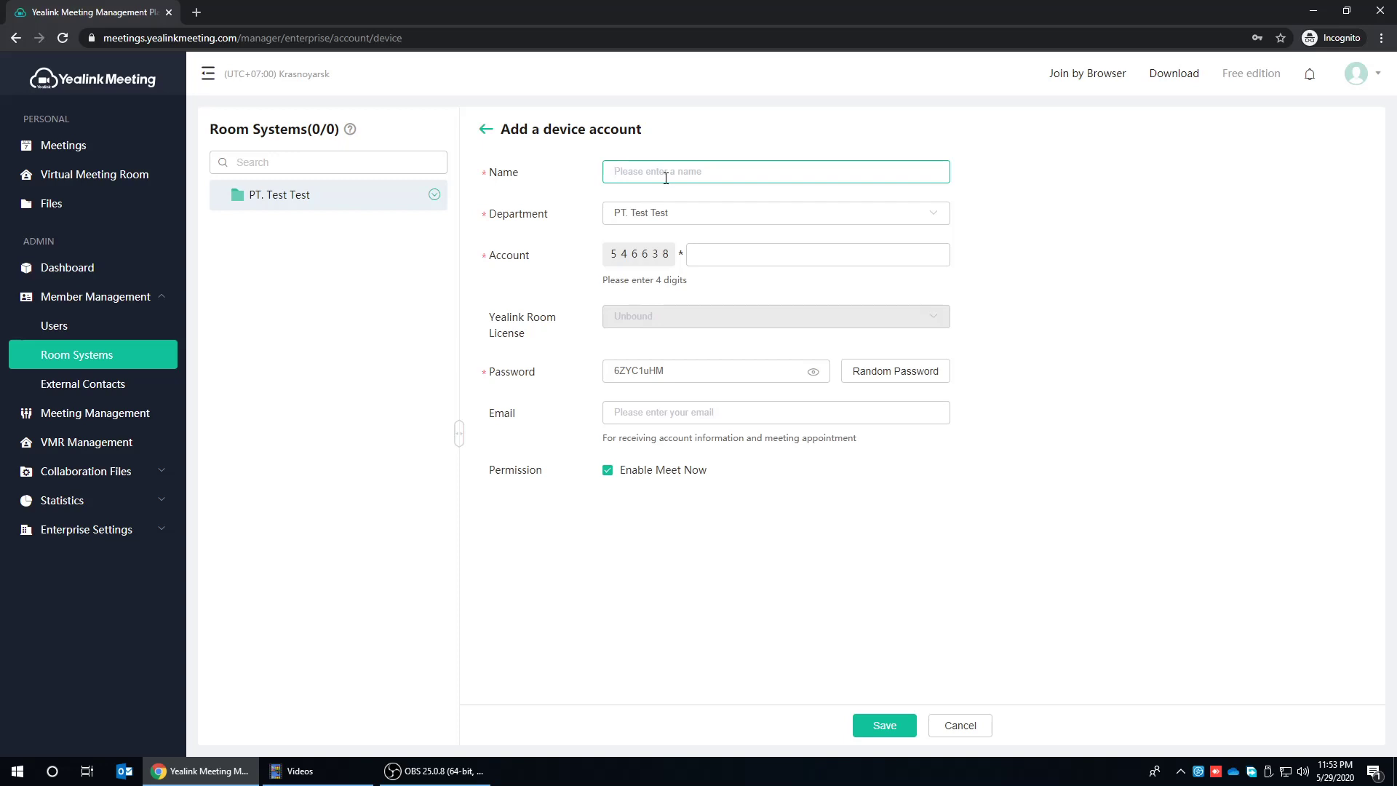
text(Ruang Meeting 1)
click(711, 255)
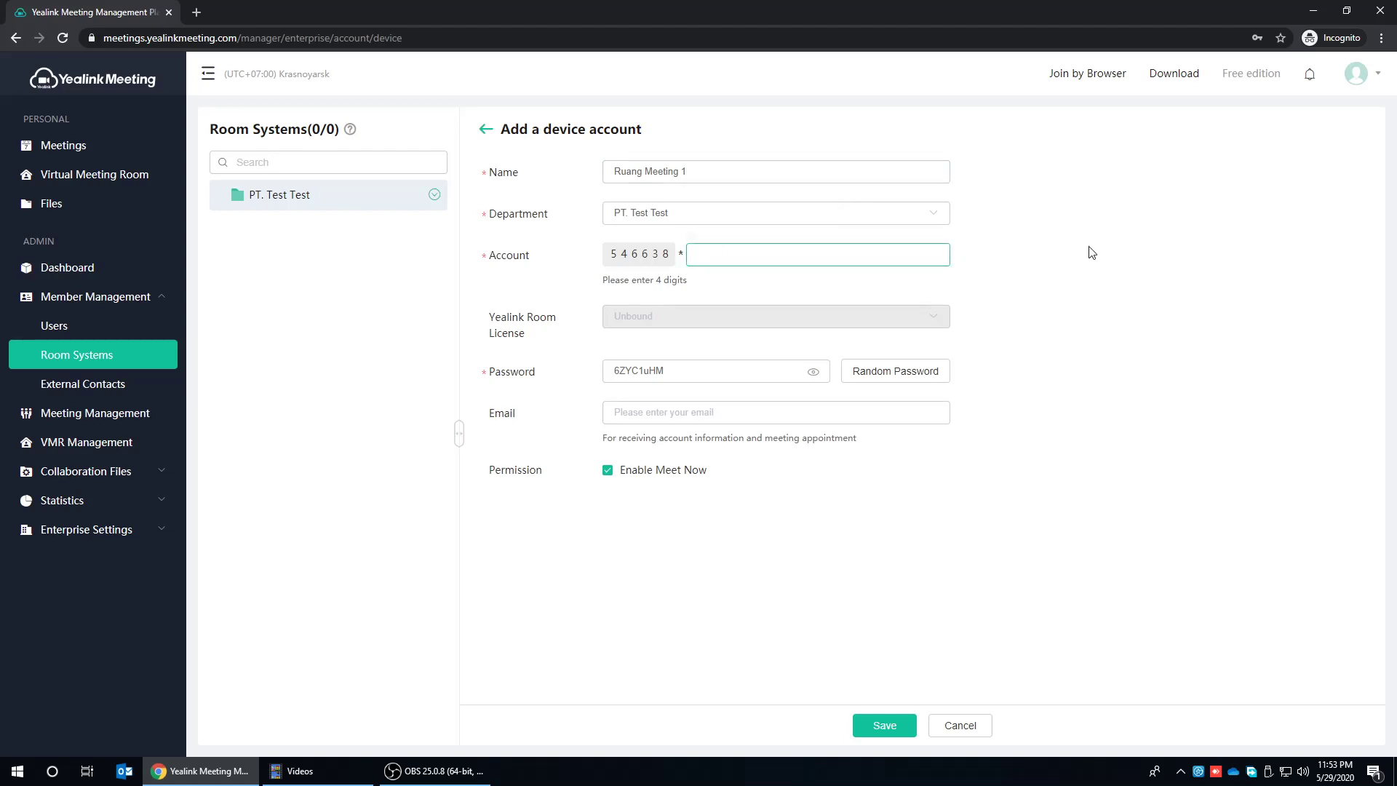
text(5000)
click(879, 736)
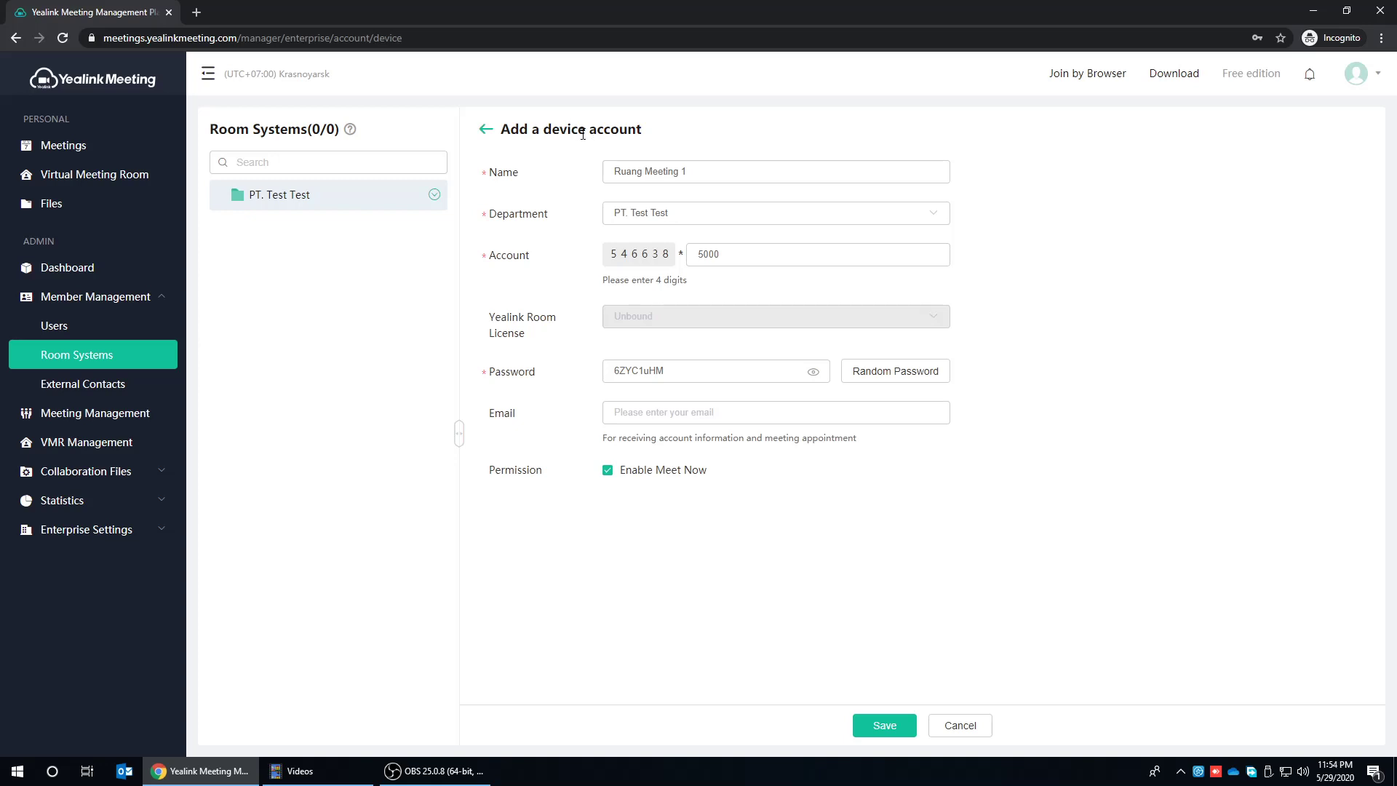
- Draft an H.323 external contact, then abandon it for the Meeting Management list
click(114, 384)
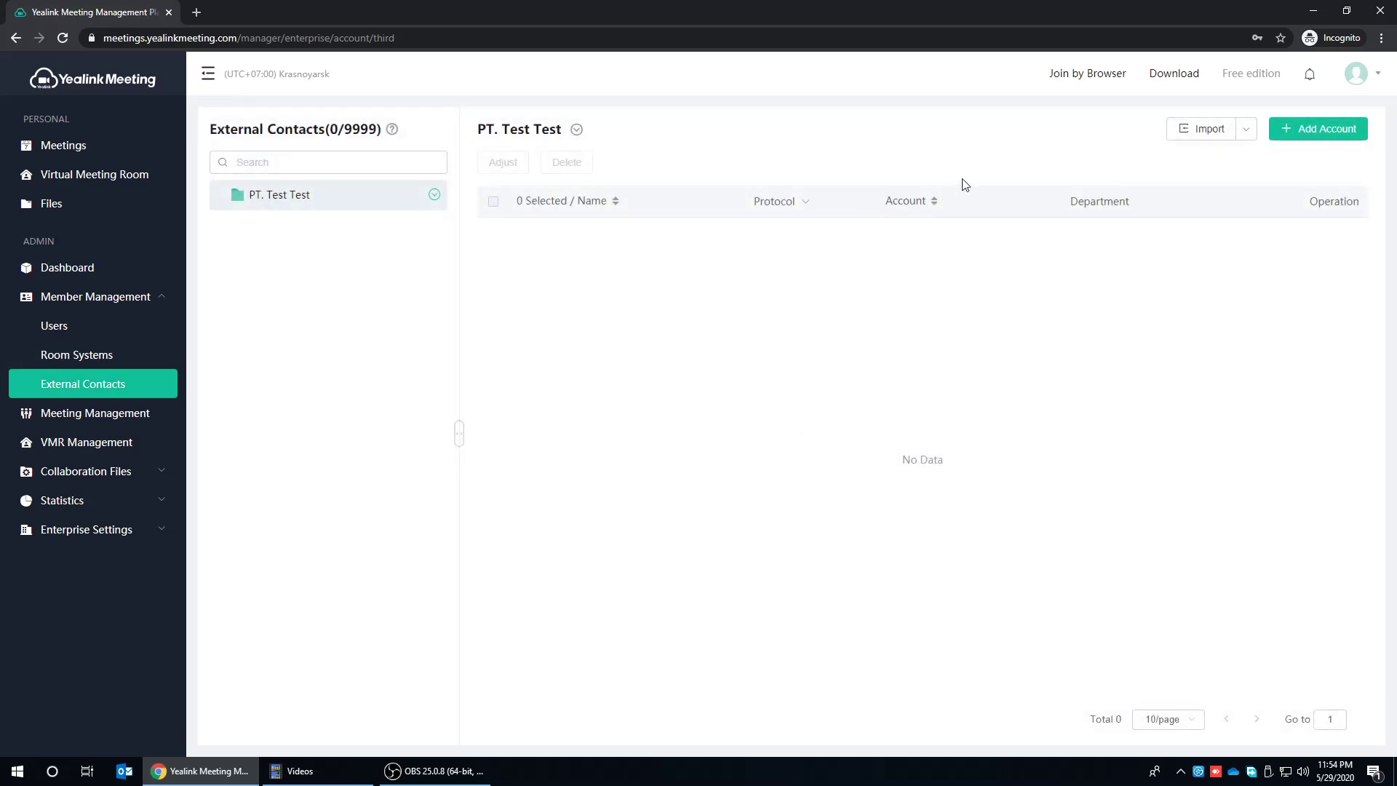
click(1341, 130)
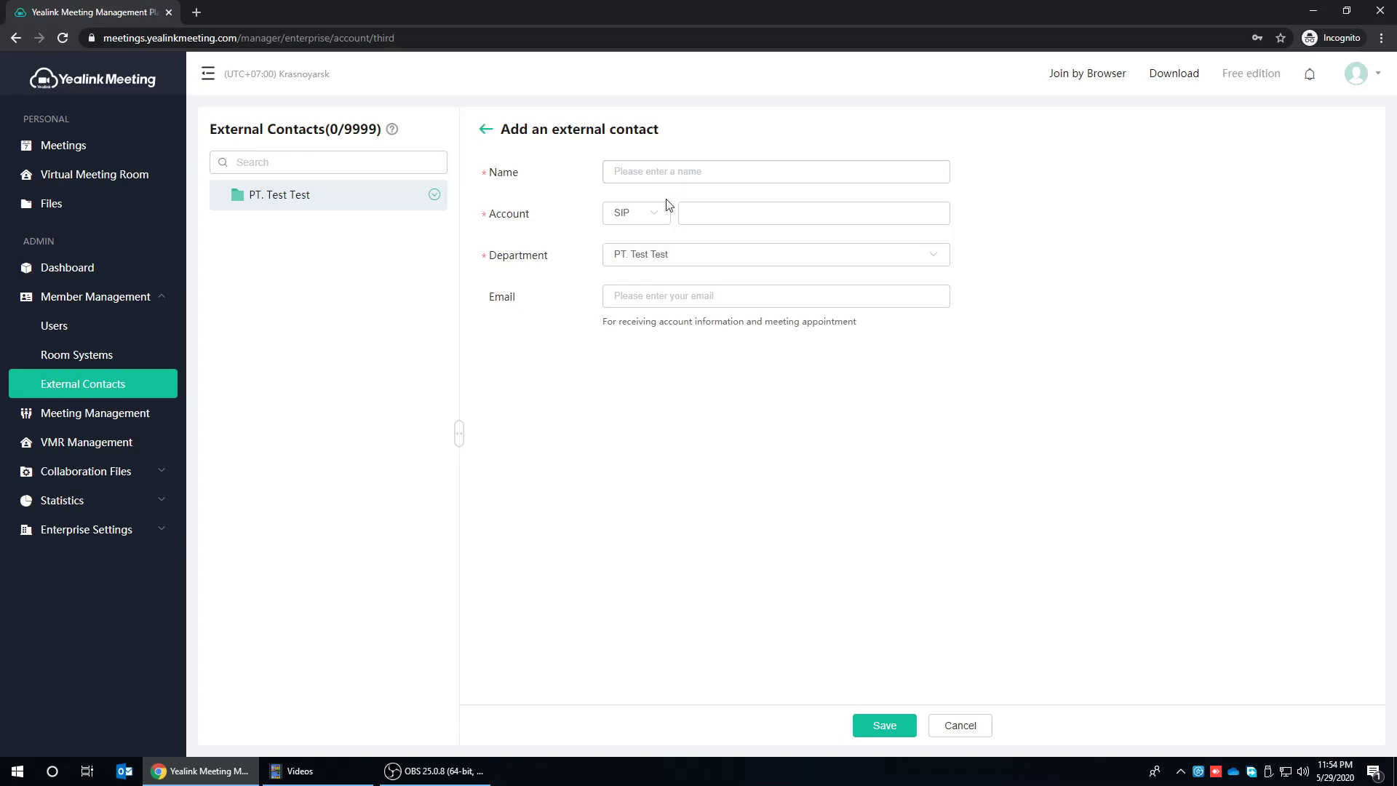
click(651, 220)
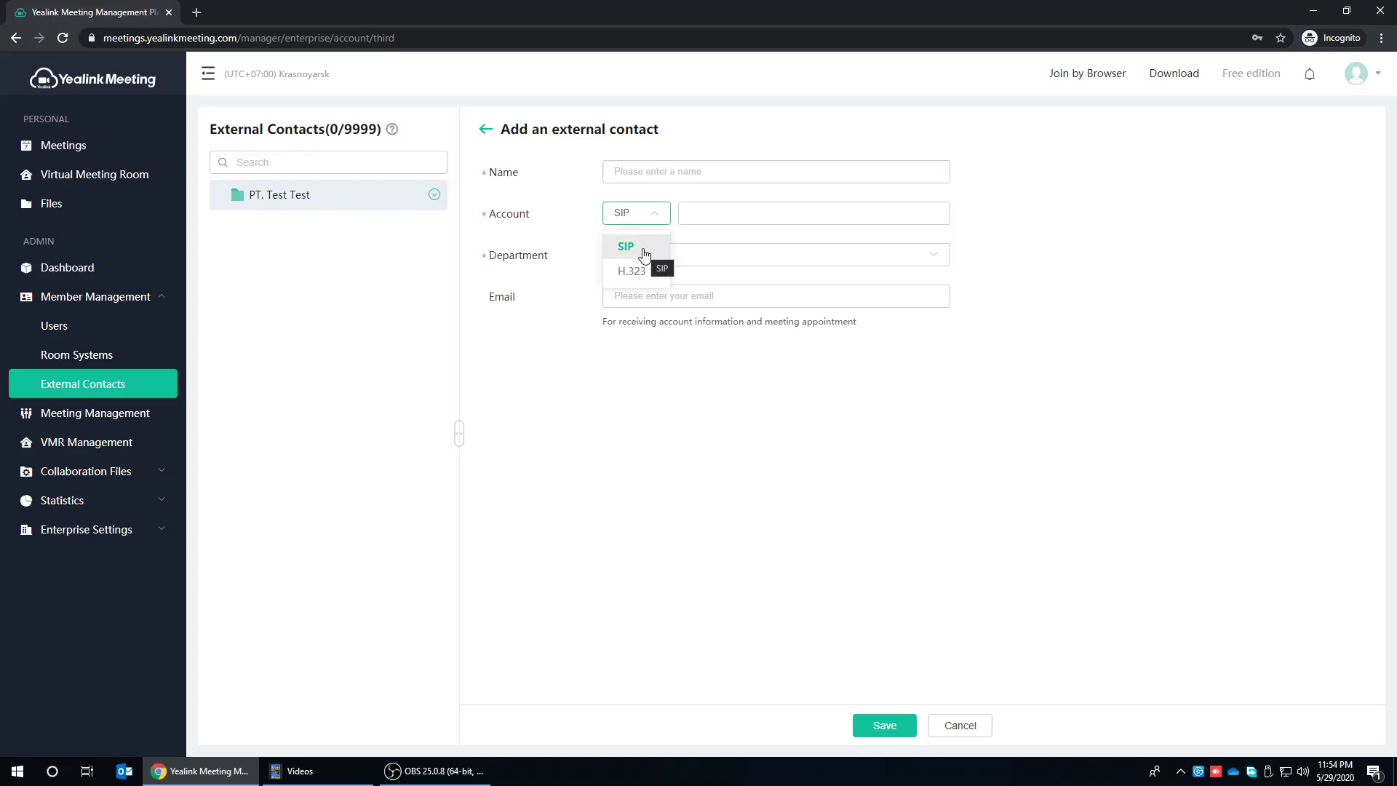
click(634, 271)
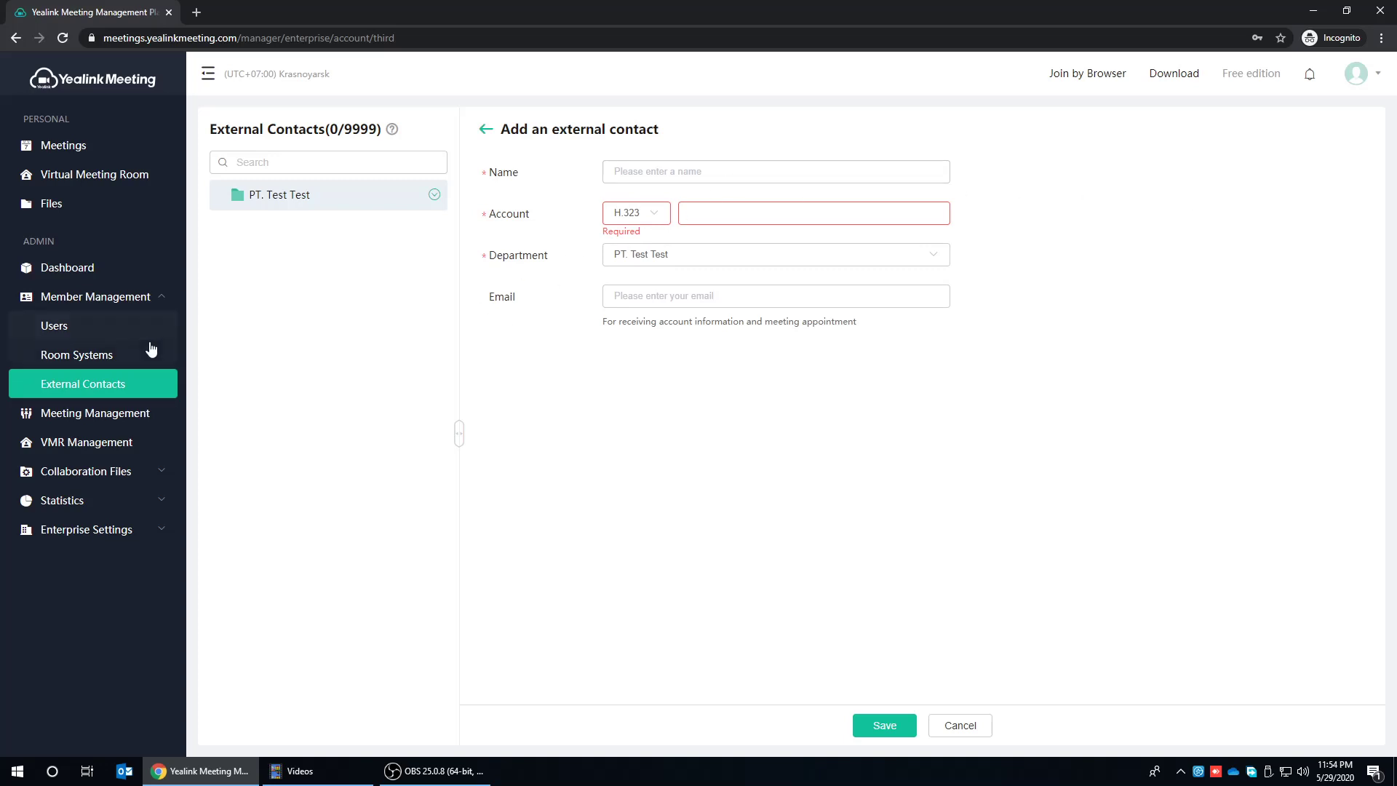
click(110, 422)
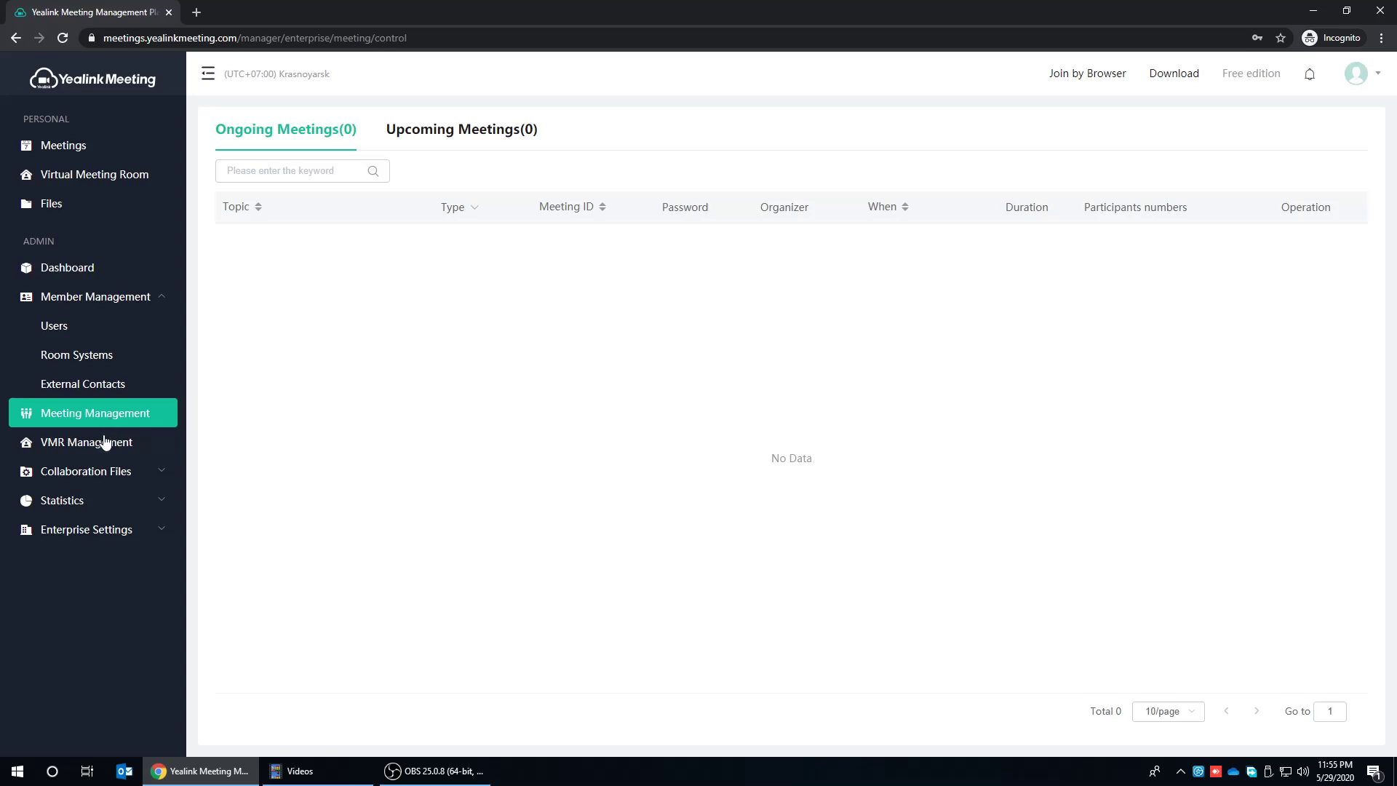
- Open VMR Management to list the department's two cloud meeting rooms
click(102, 450)
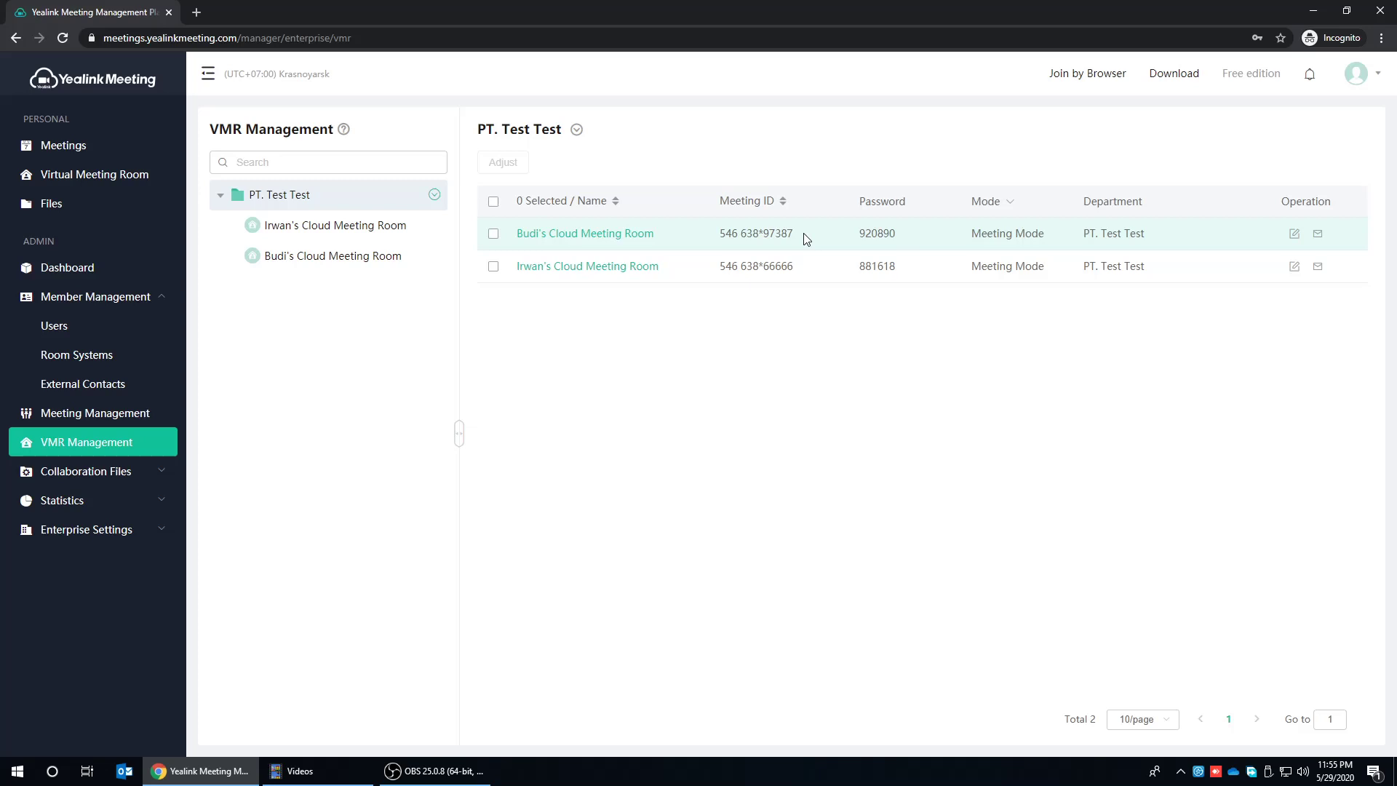
double_click(765, 265)
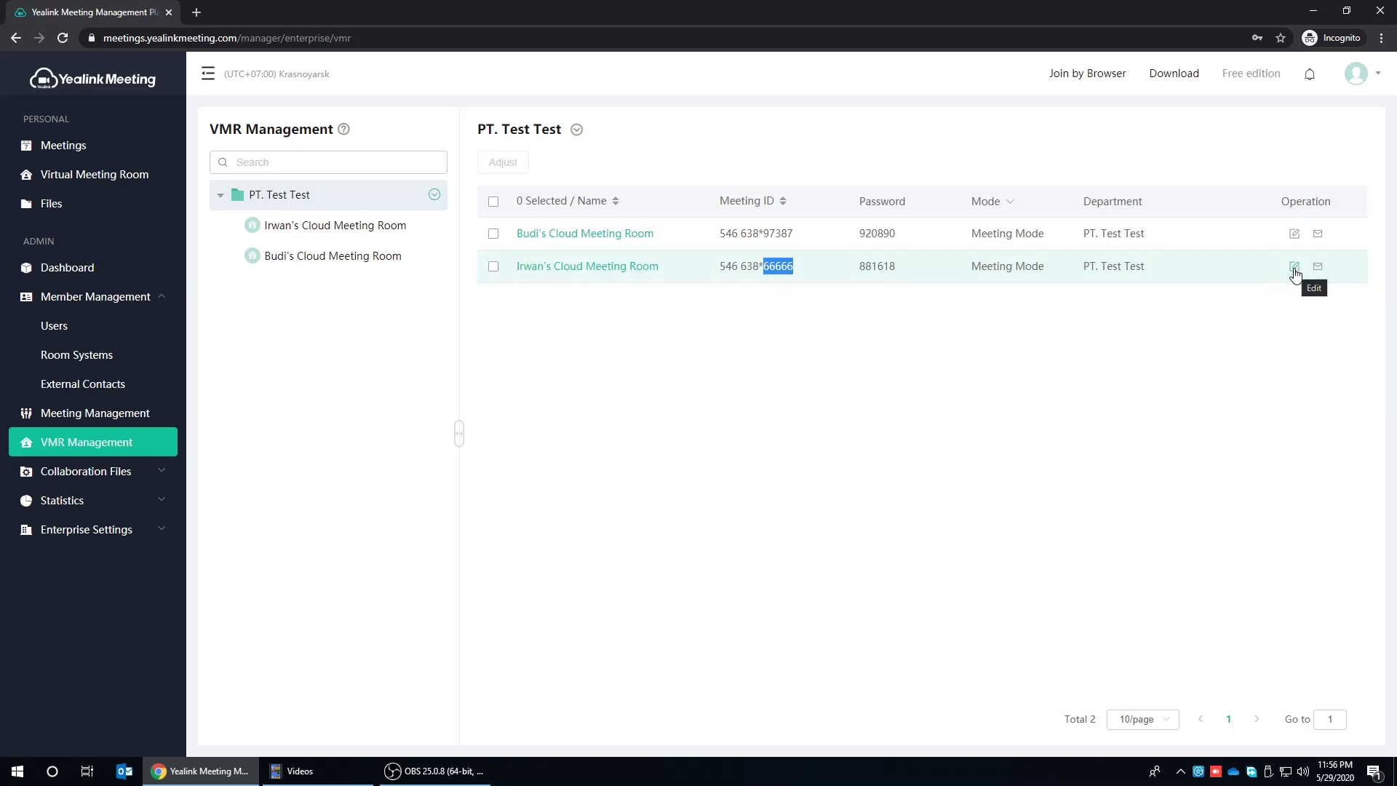
click(848, 294)
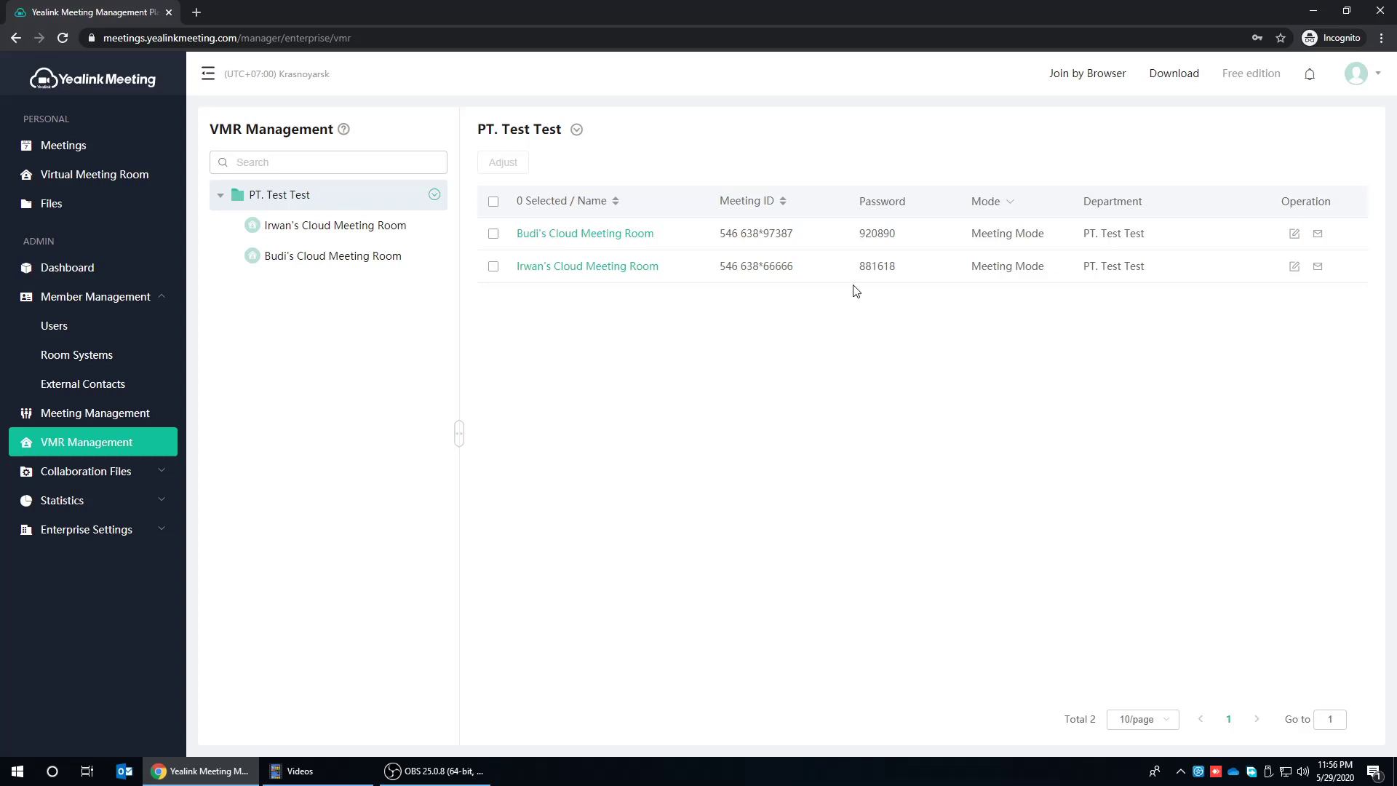
- Edit the second cloud meeting room, generate a random password, and expand Advanced Settings
click(1295, 268)
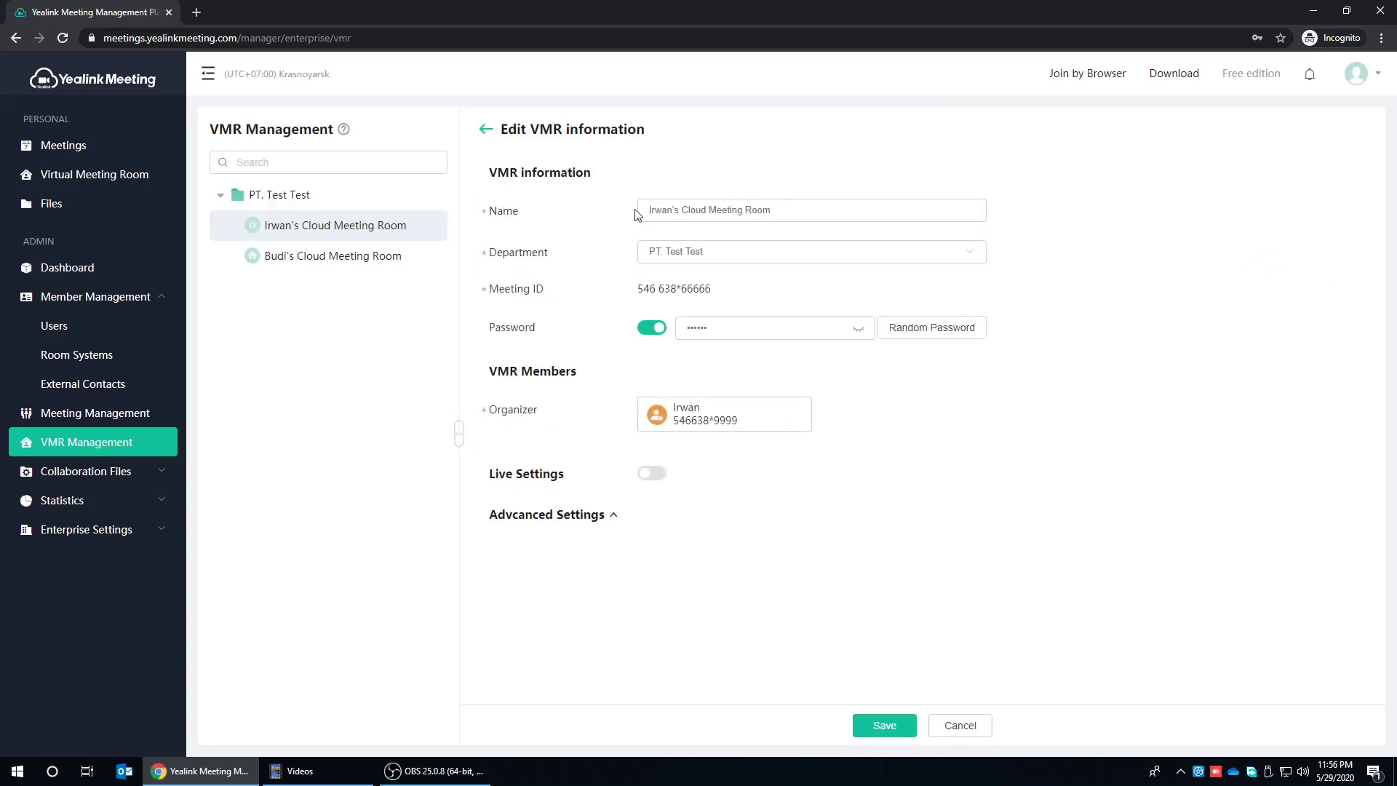
drag(640, 210, 822, 209)
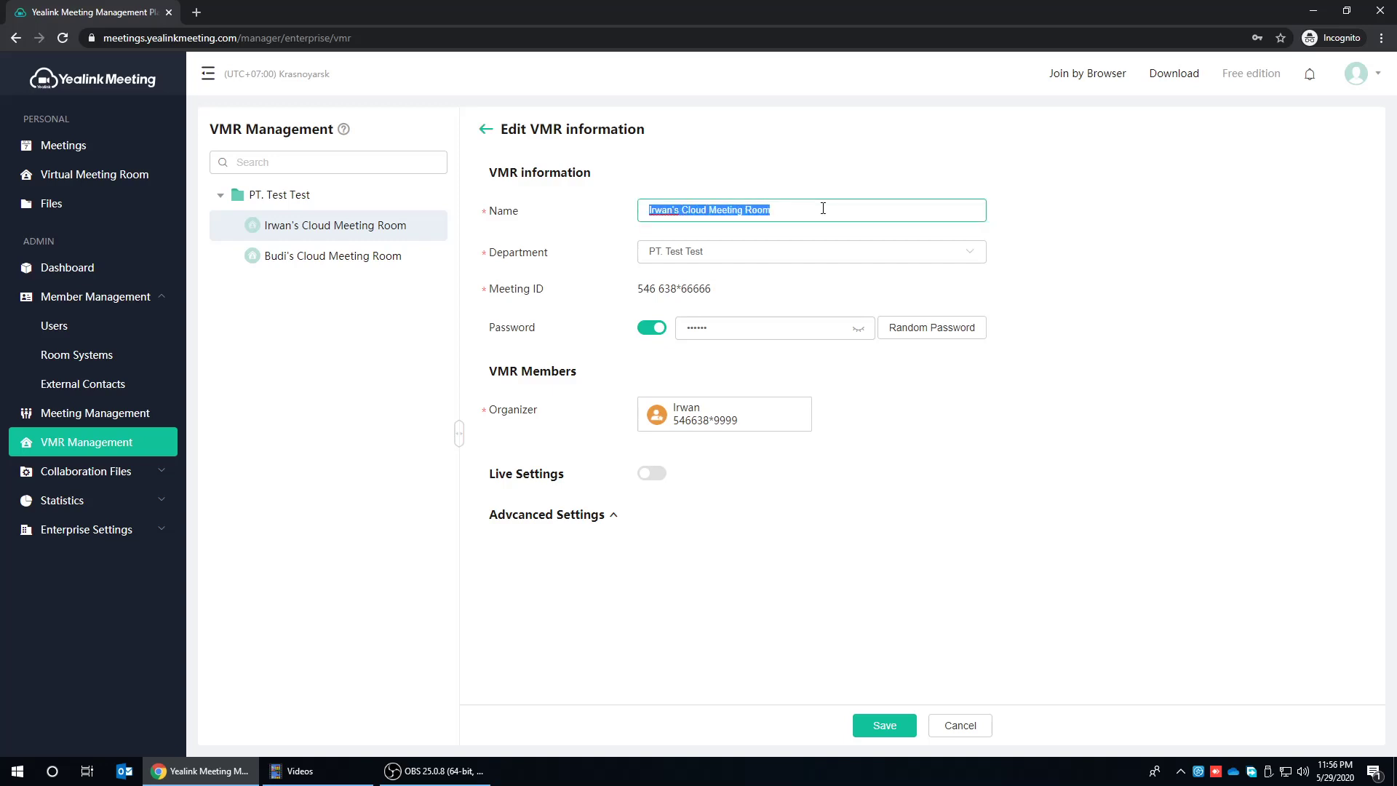
click(858, 329)
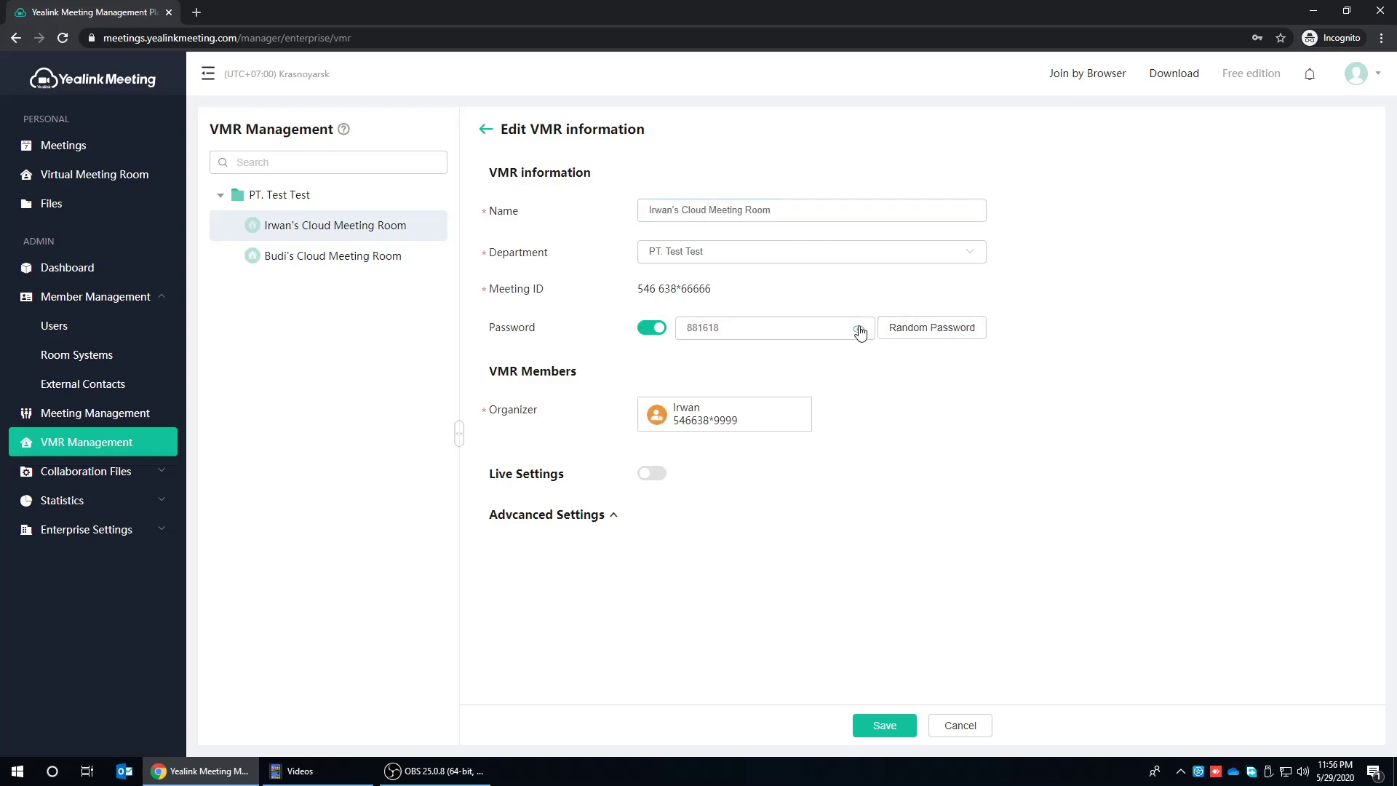
click(733, 326)
click(918, 329)
click(542, 521)
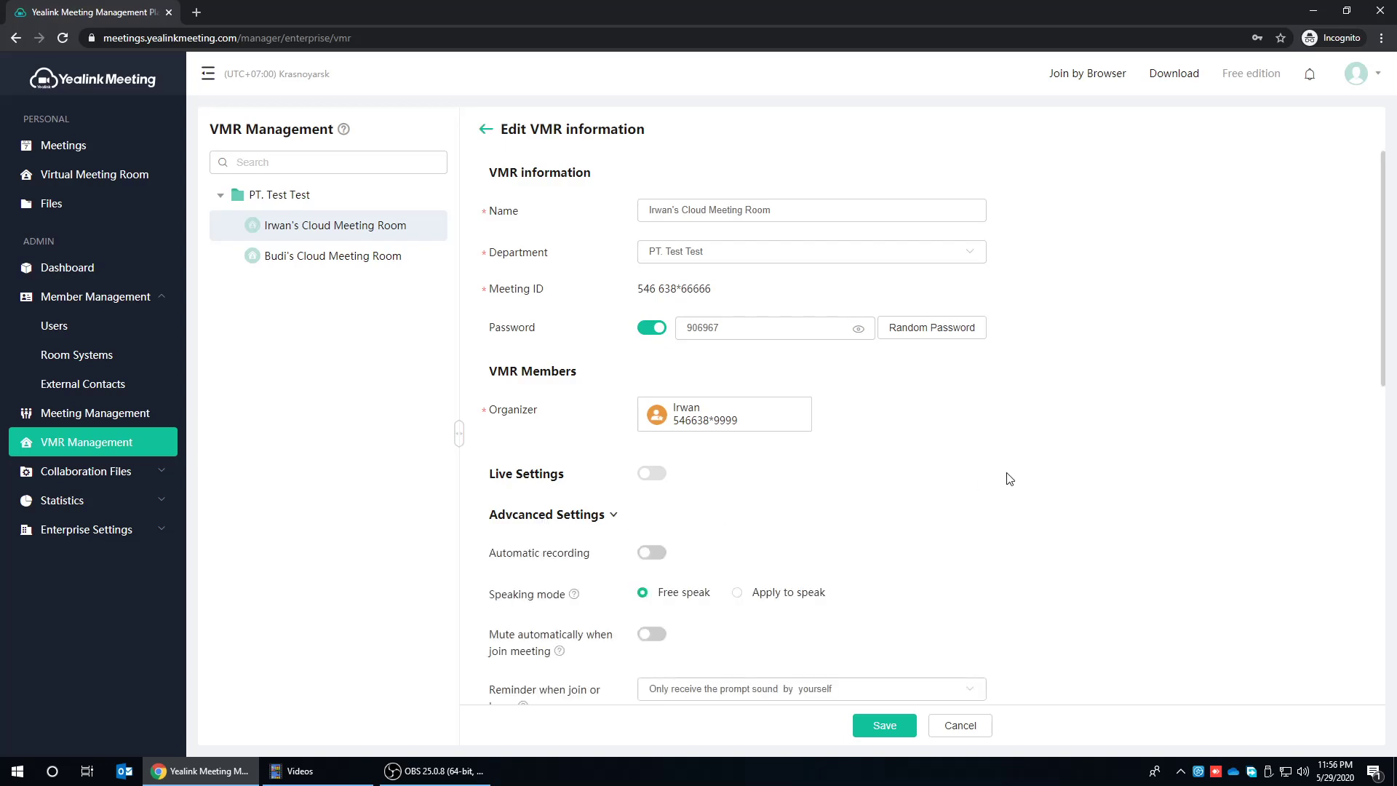
- Turn on Automatic recording and Mute automatically when join meeting in the room's advanced settings
scroll(1093, 440, down, 5)
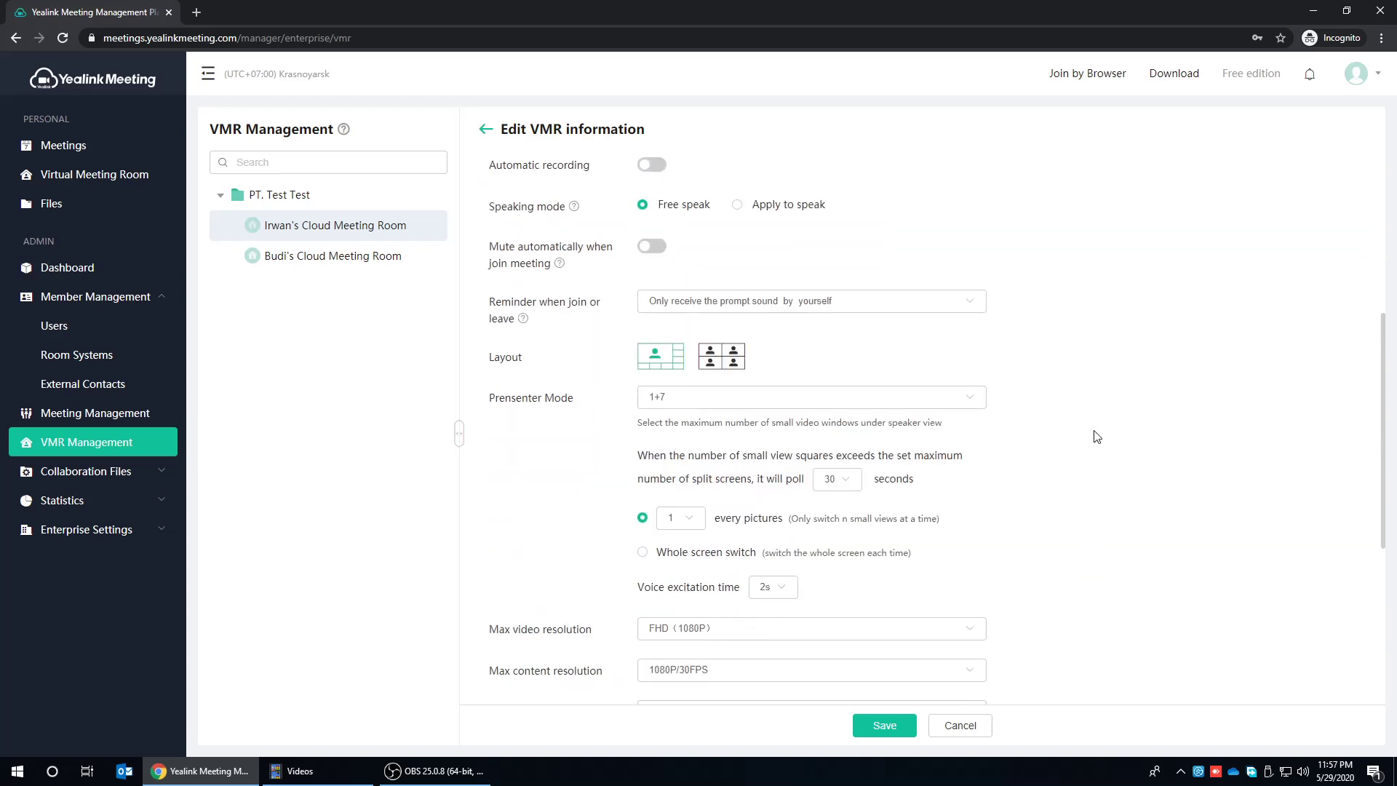
scroll(1092, 403, up, 3)
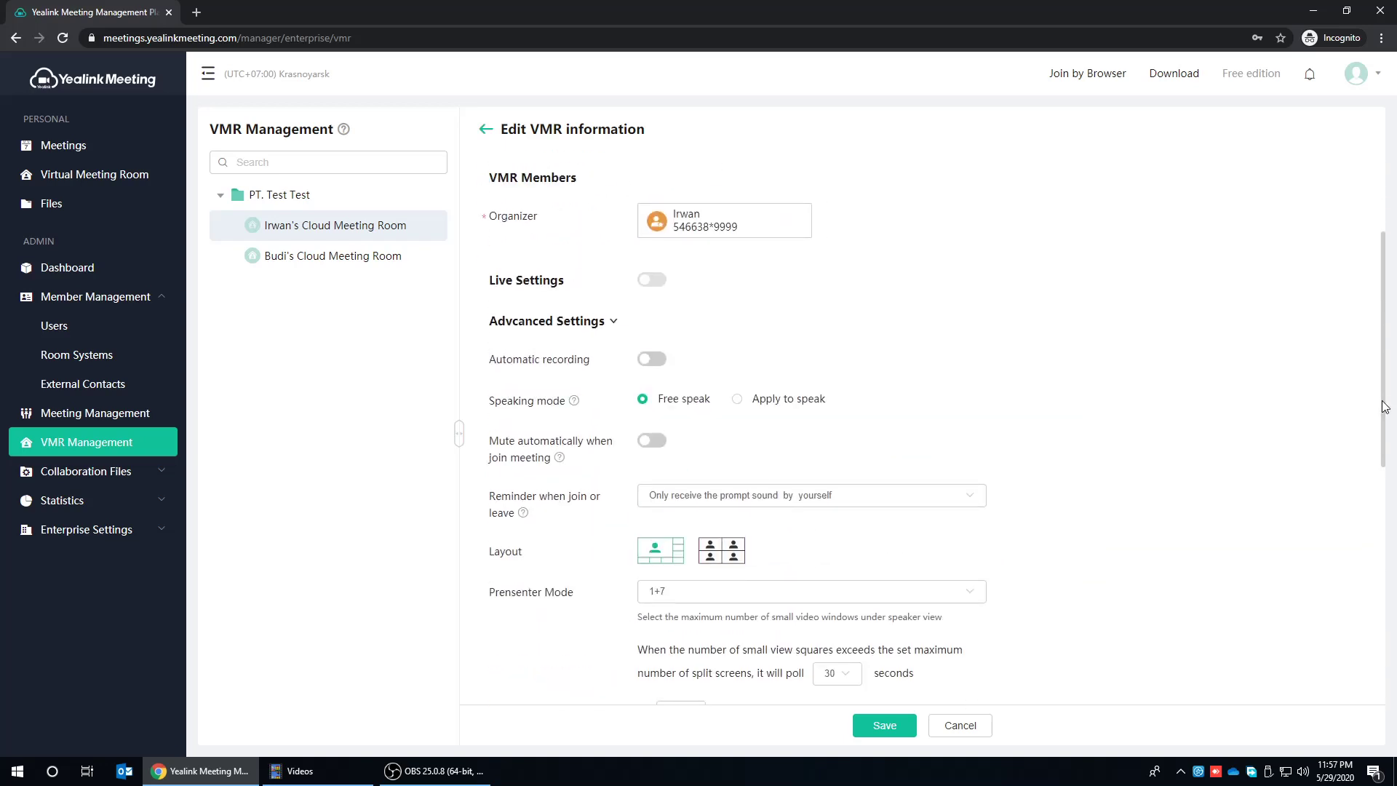
drag(1389, 398, 1389, 469)
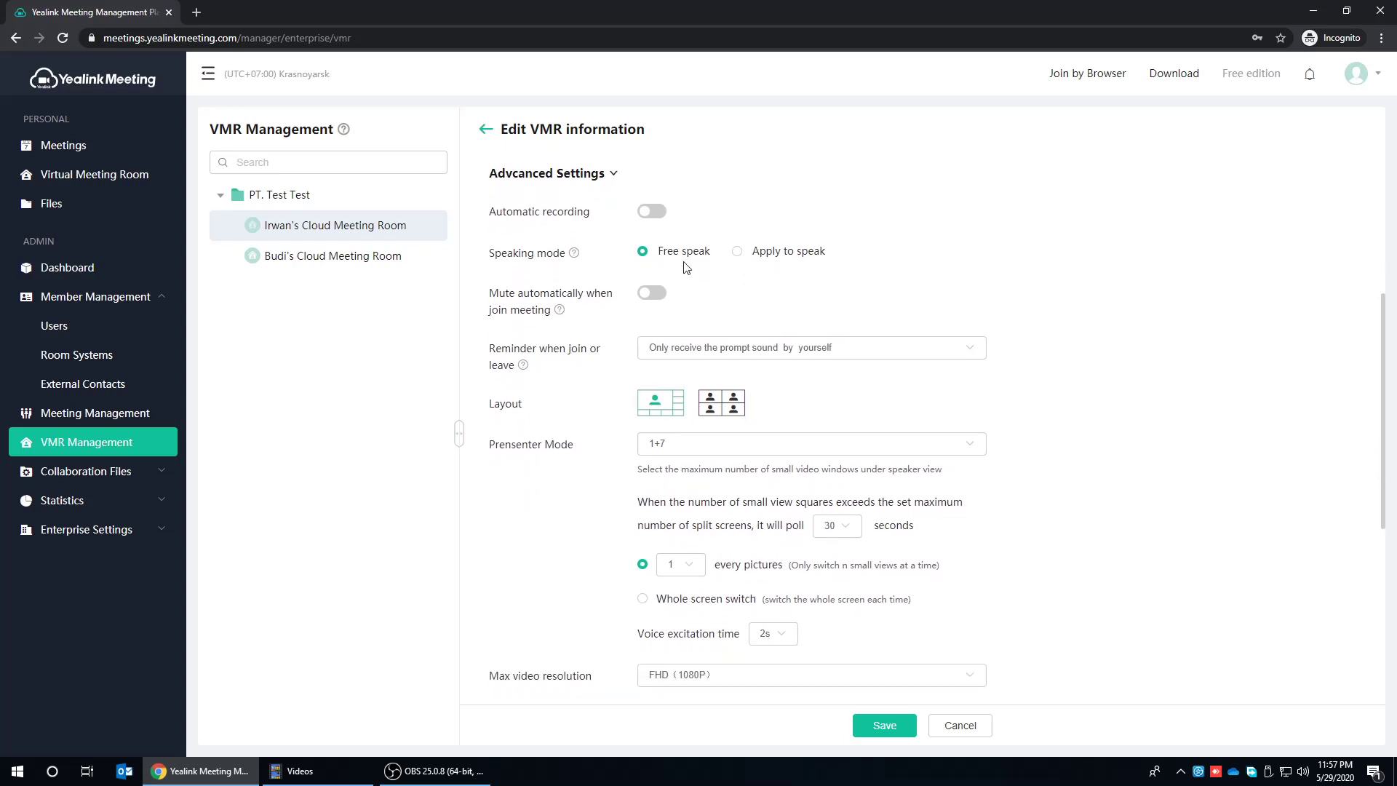
click(656, 217)
click(653, 294)
- Set the join and leave reminder so all participants hear the prompt sound
click(975, 352)
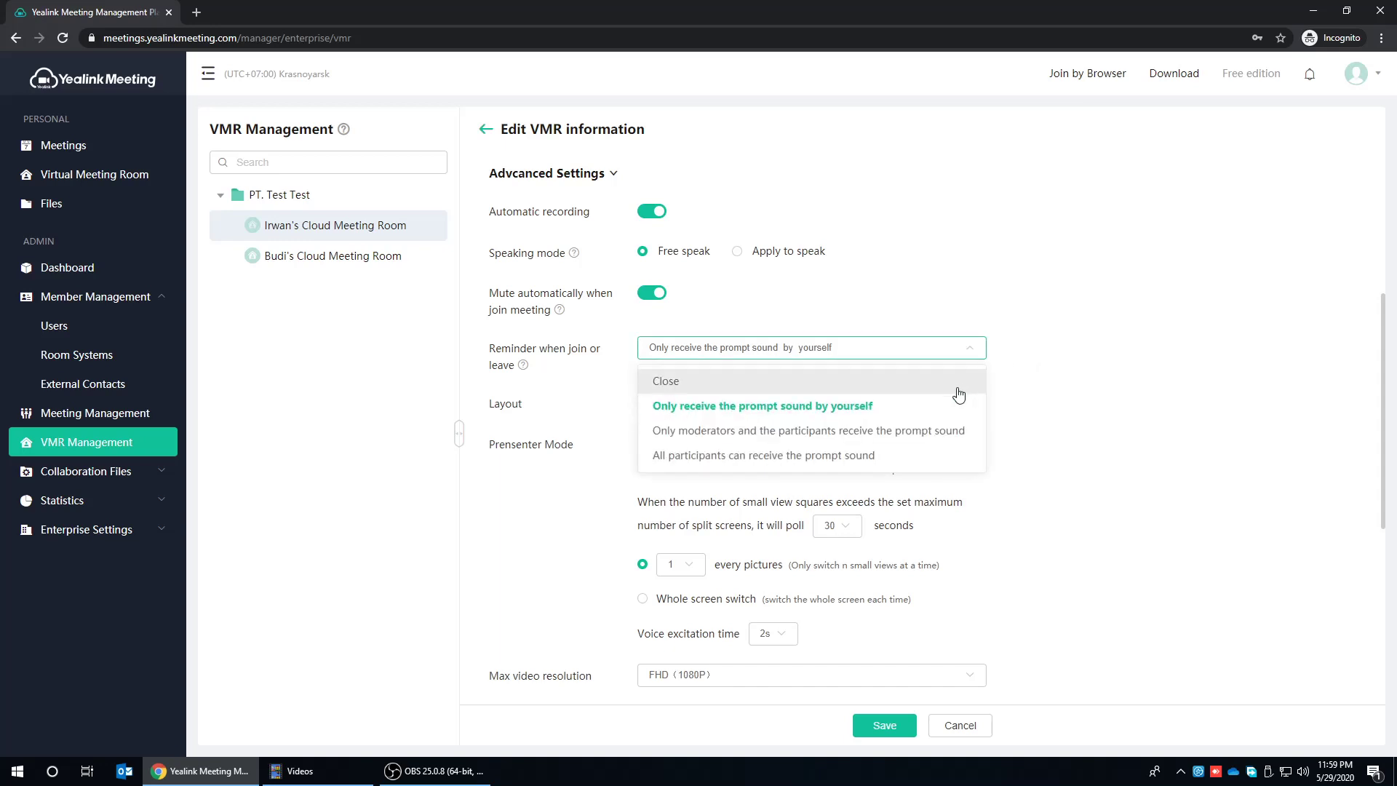
click(939, 457)
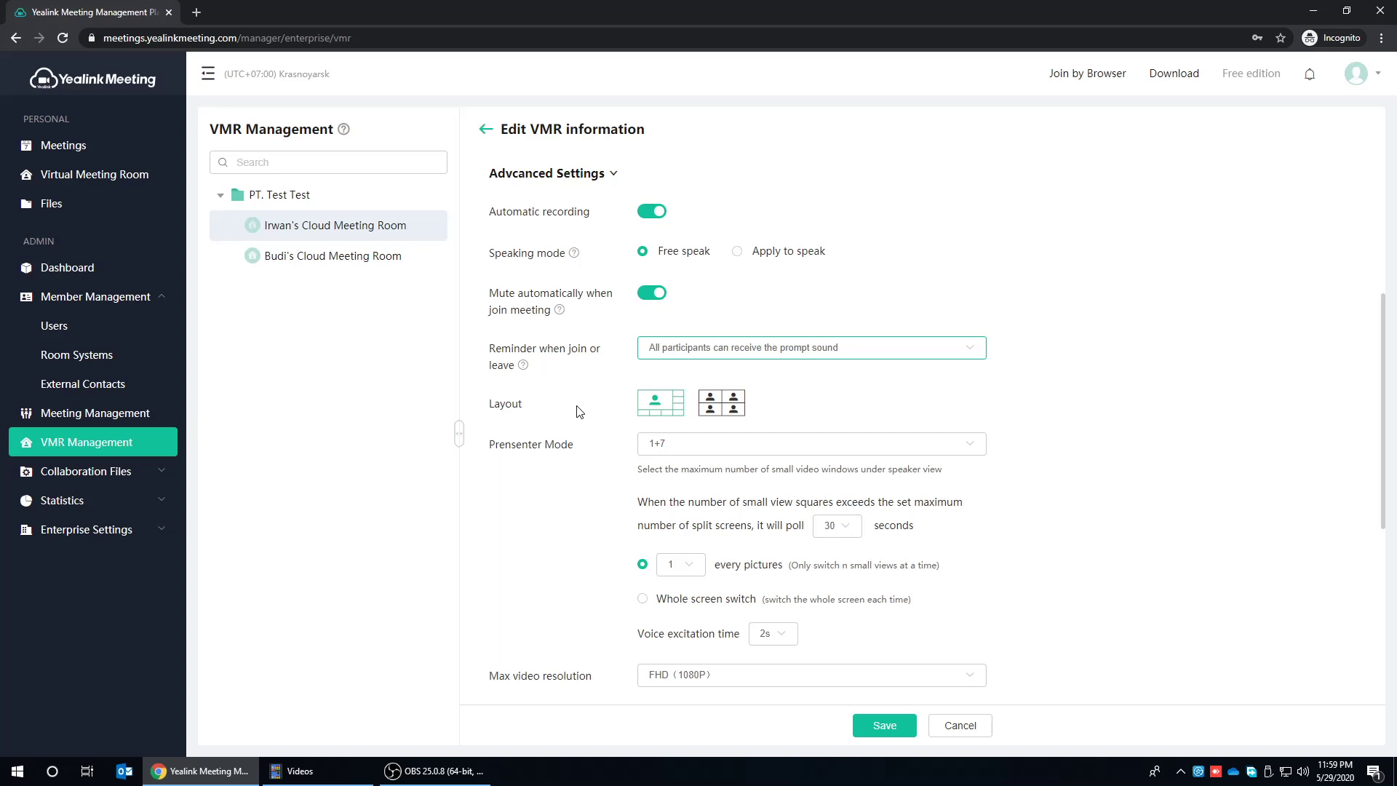
- Switch the room to the gallery layout with a 7*7 grid per screen
click(737, 412)
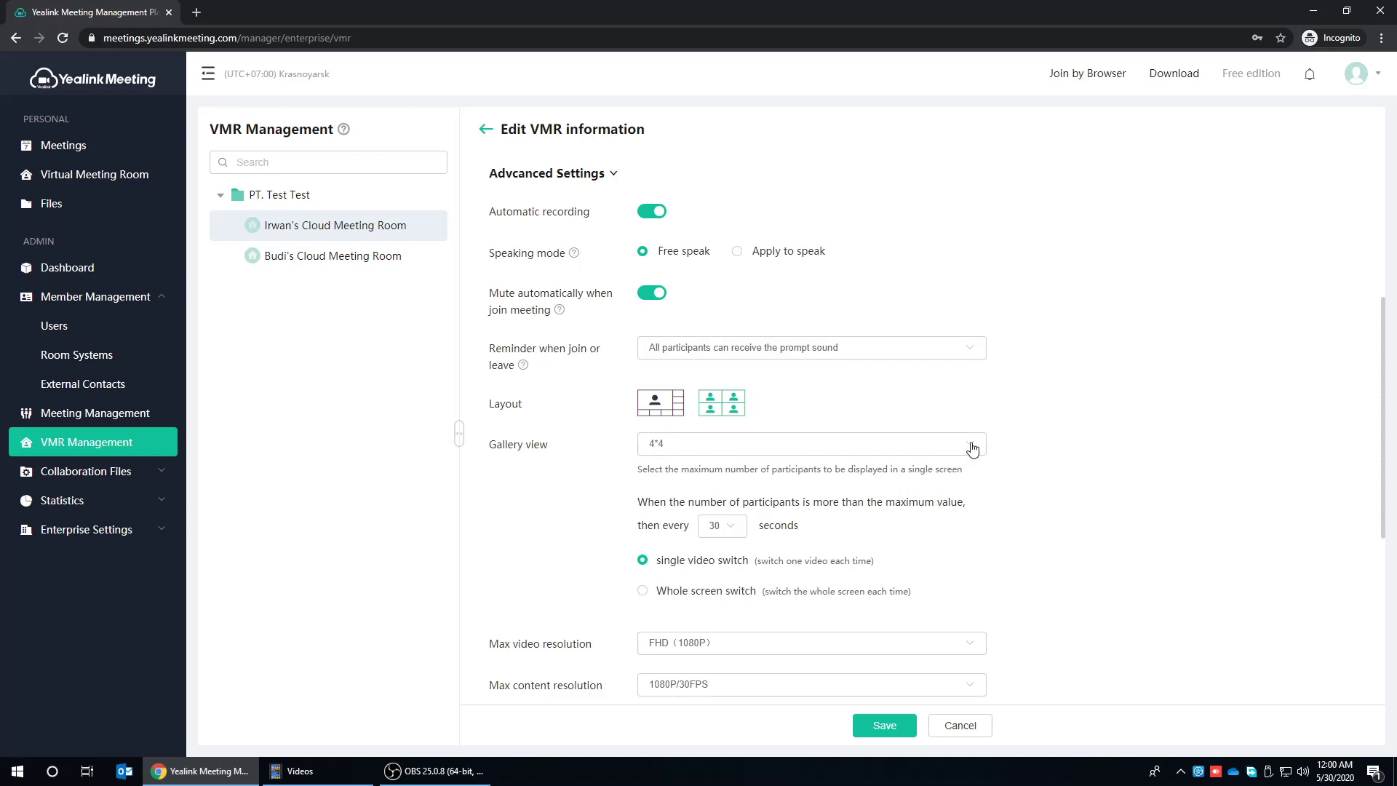
click(972, 450)
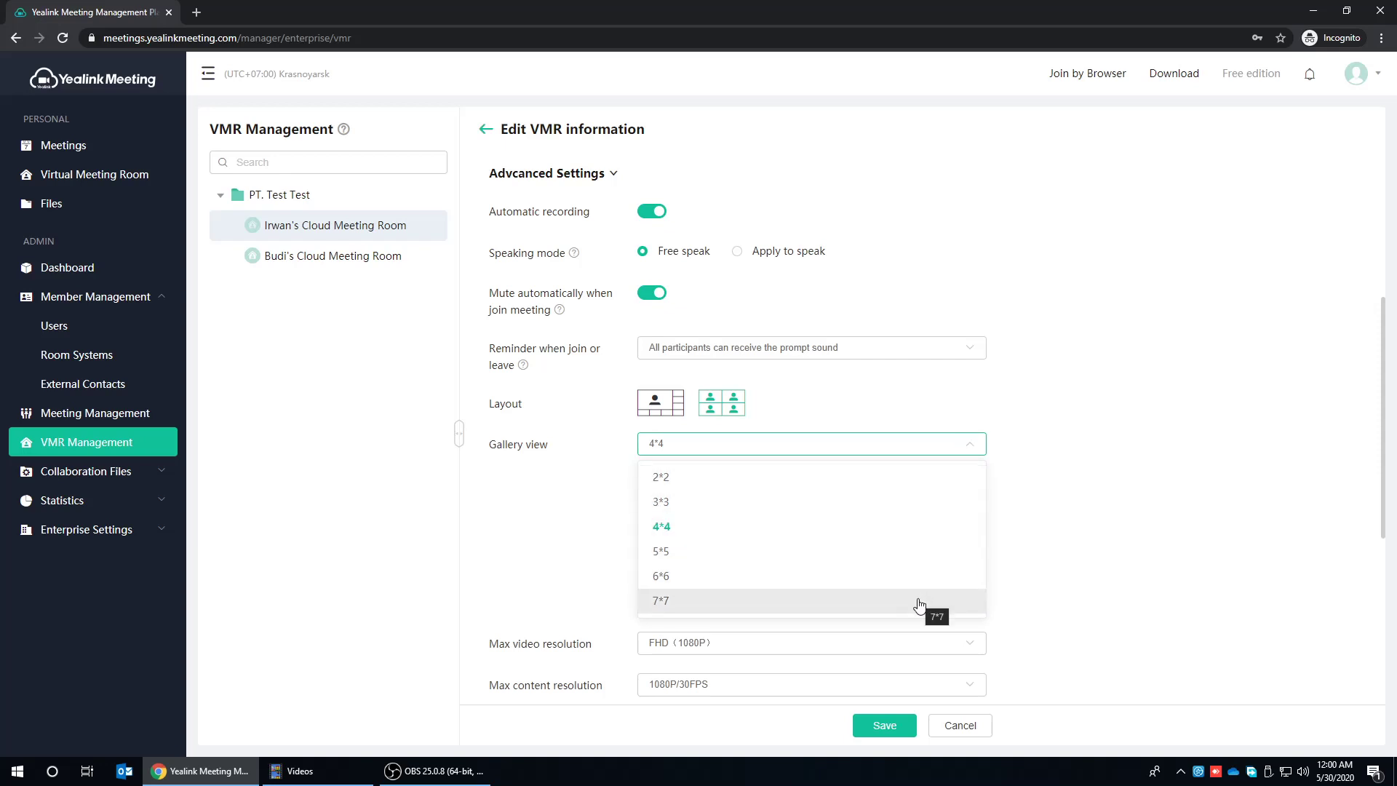
click(916, 605)
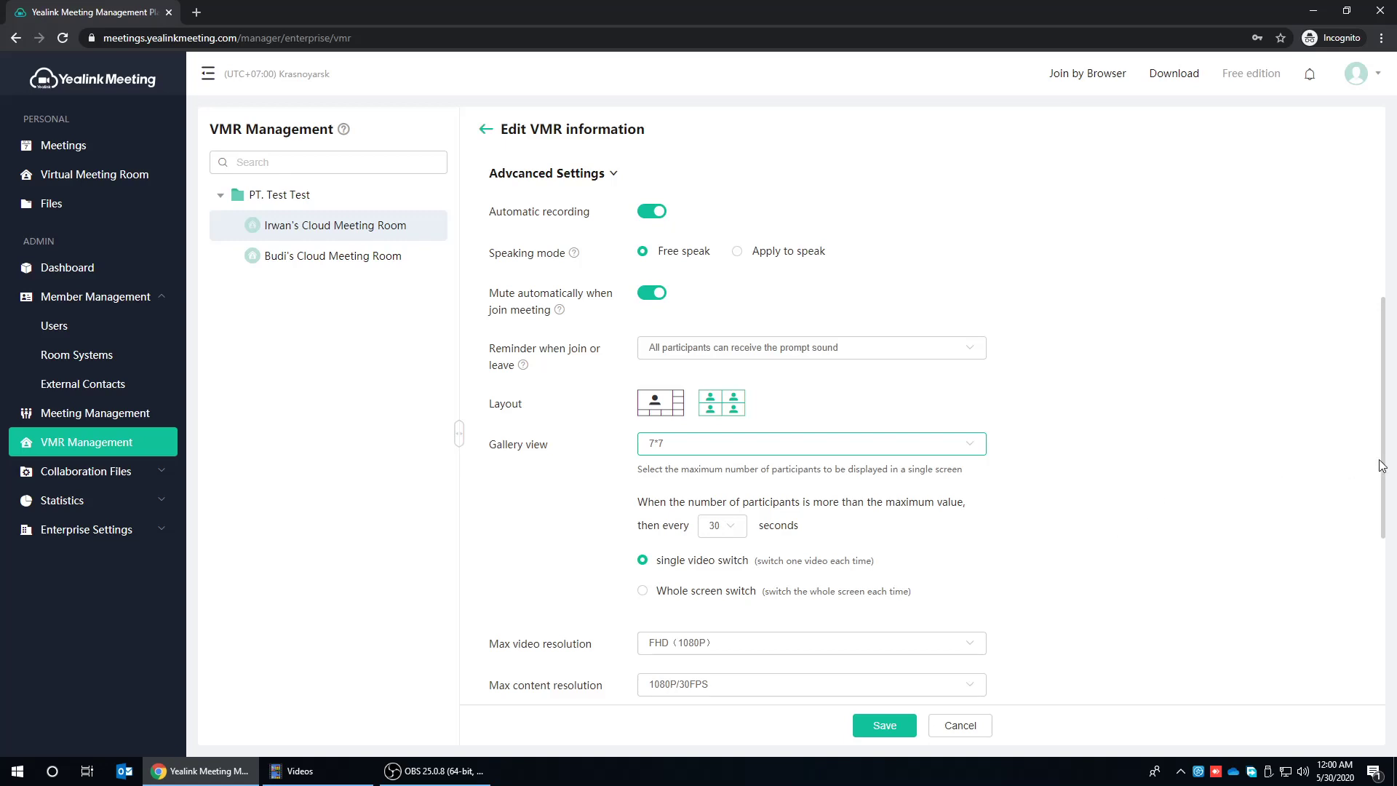
drag(1382, 465, 1380, 646)
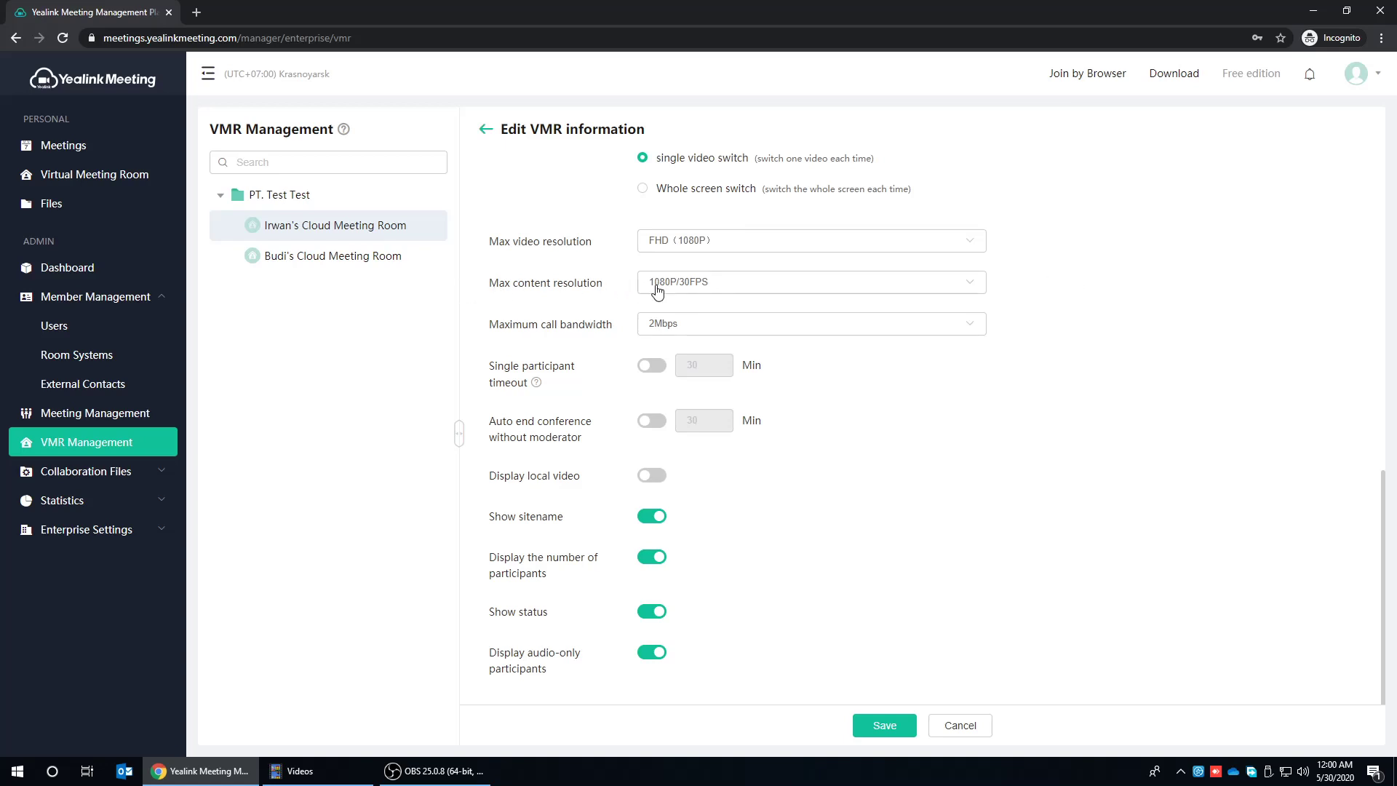
click(971, 291)
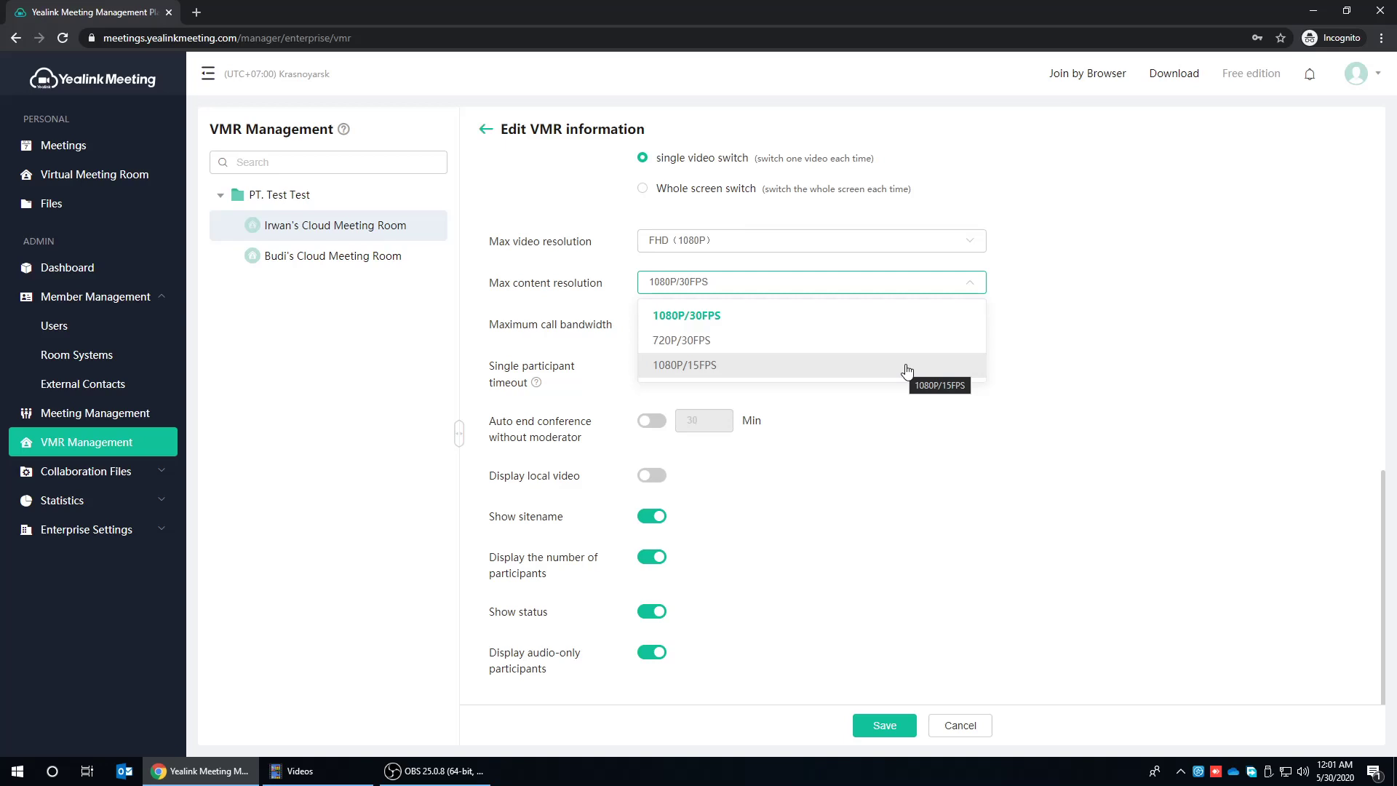
click(1031, 322)
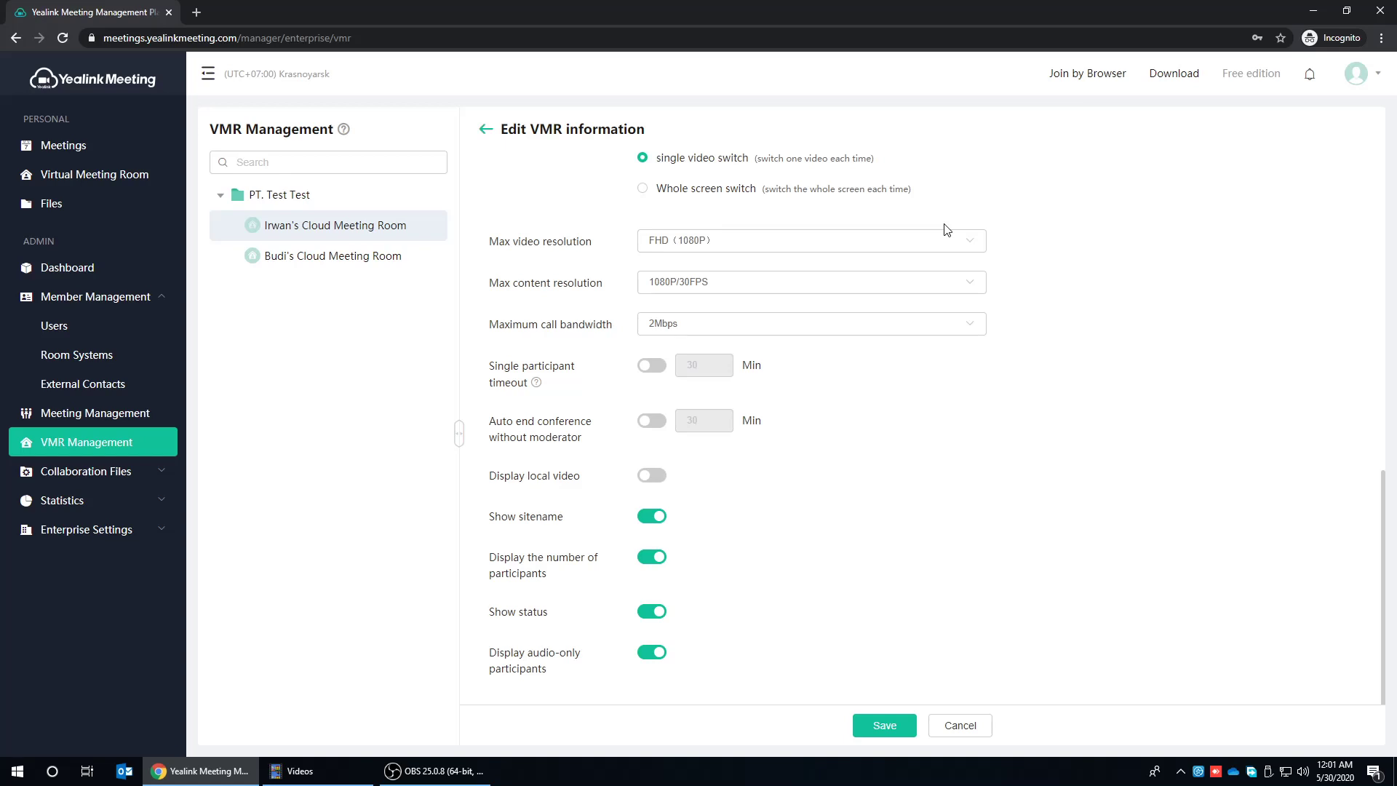
- Enable the 30-minute single participant timeout and 30-minute auto end without moderator
click(655, 368)
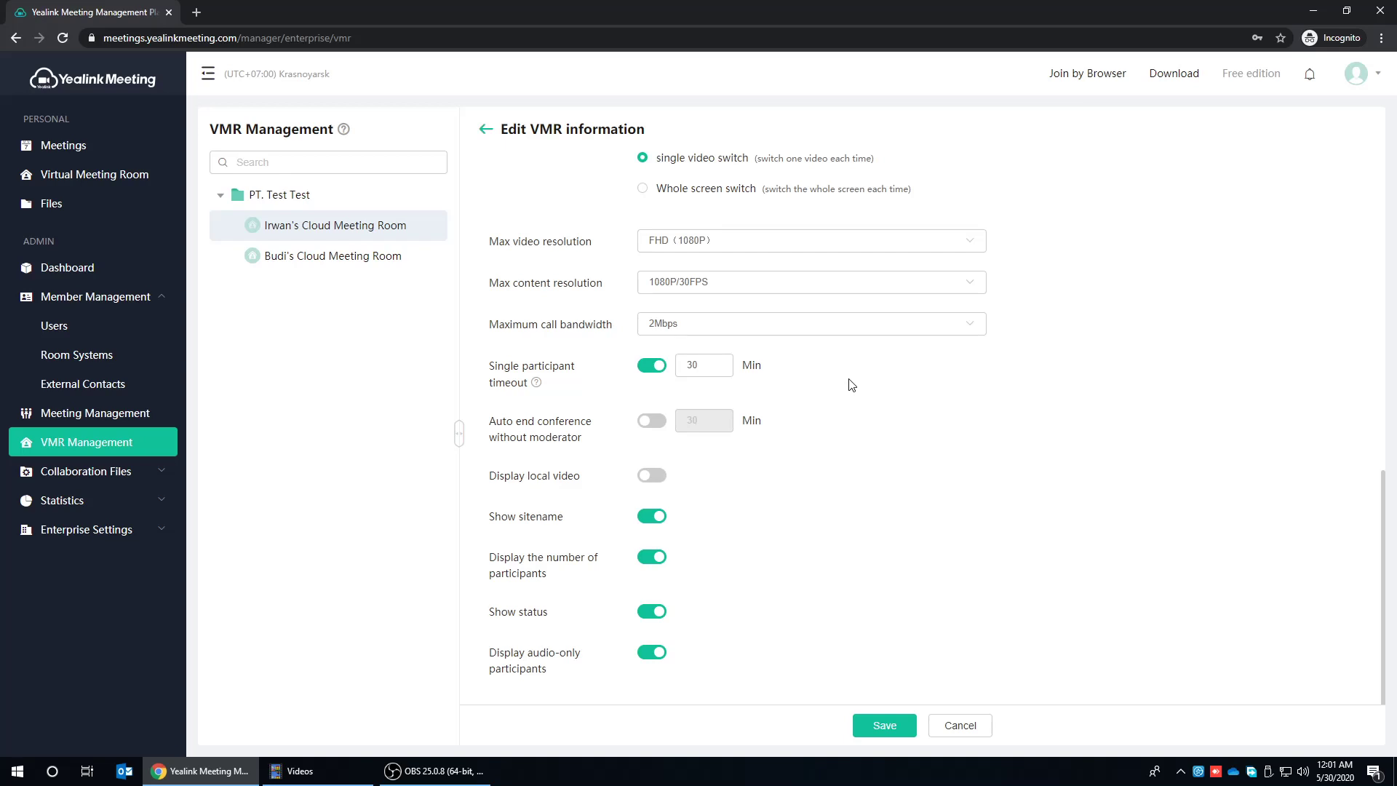
click(653, 422)
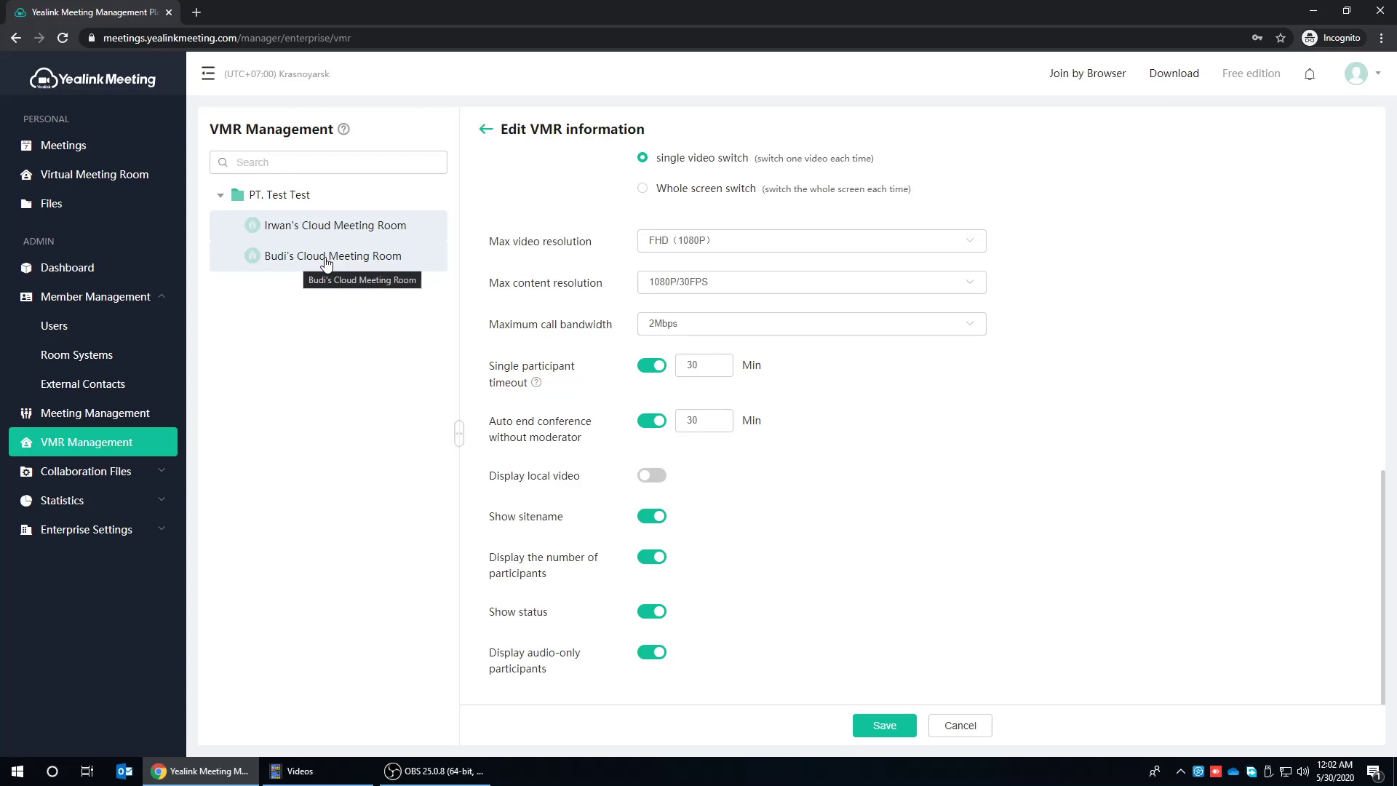
- Save the Cloud Meeting Room edits and expand Collaboration Files in the sidebar
scroll(1164, 372, up, 10)
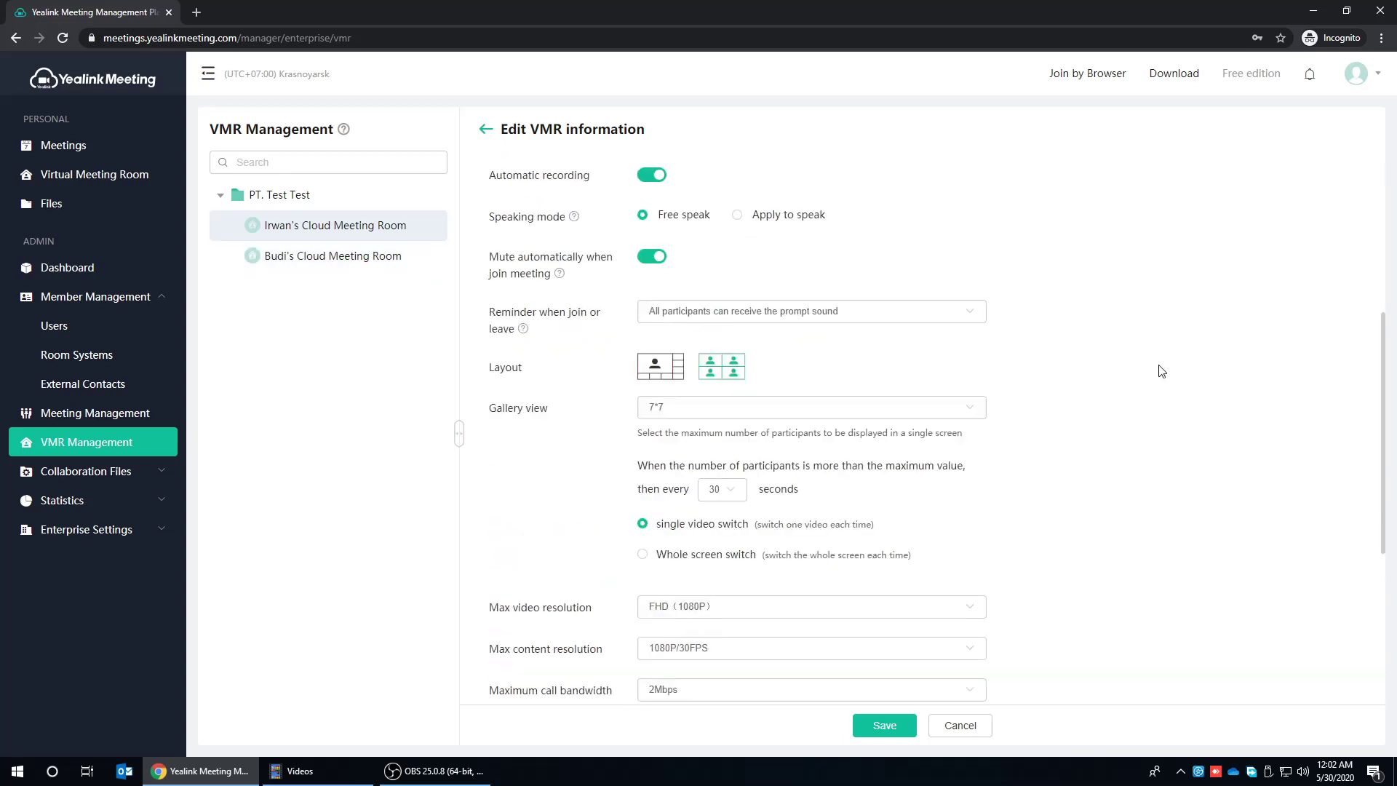
scroll(1164, 372, down, 5)
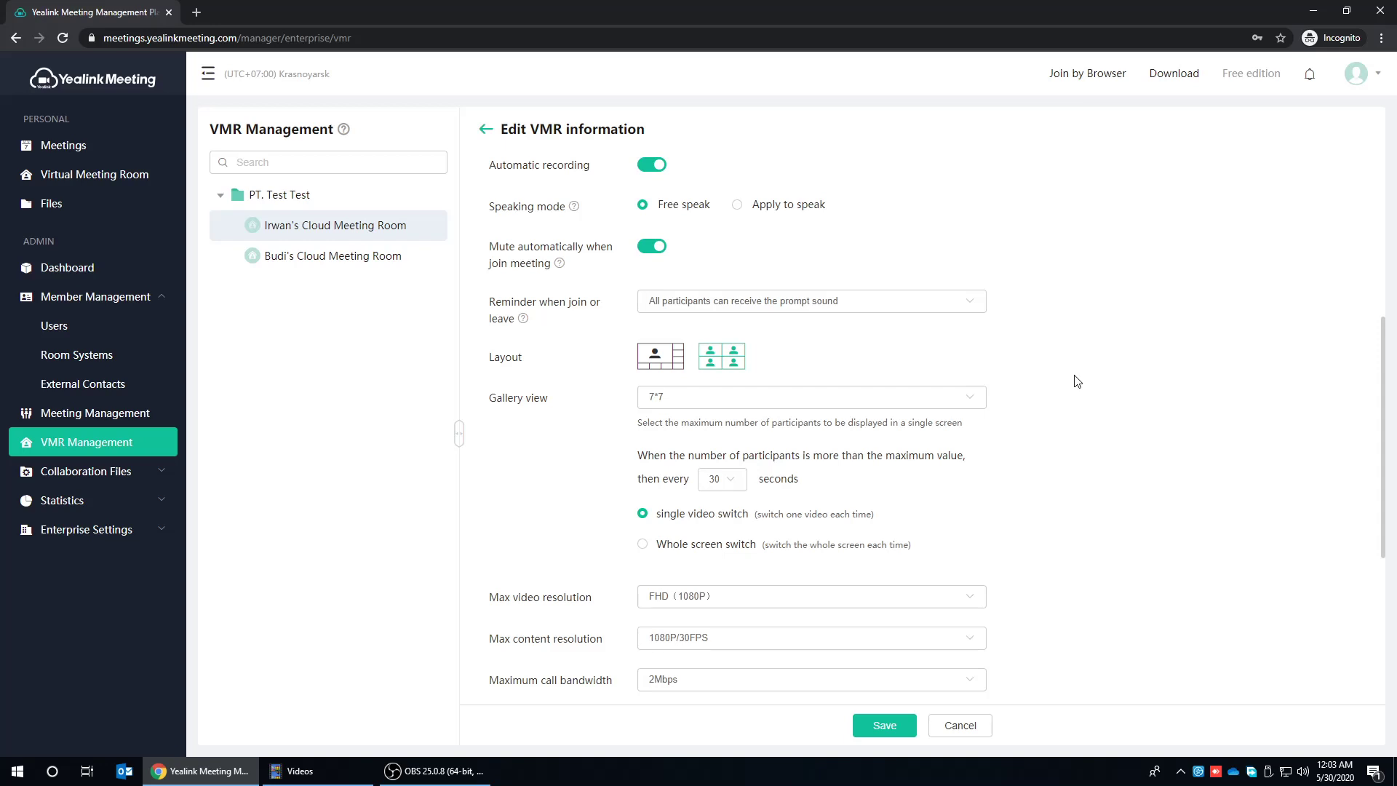
click(884, 725)
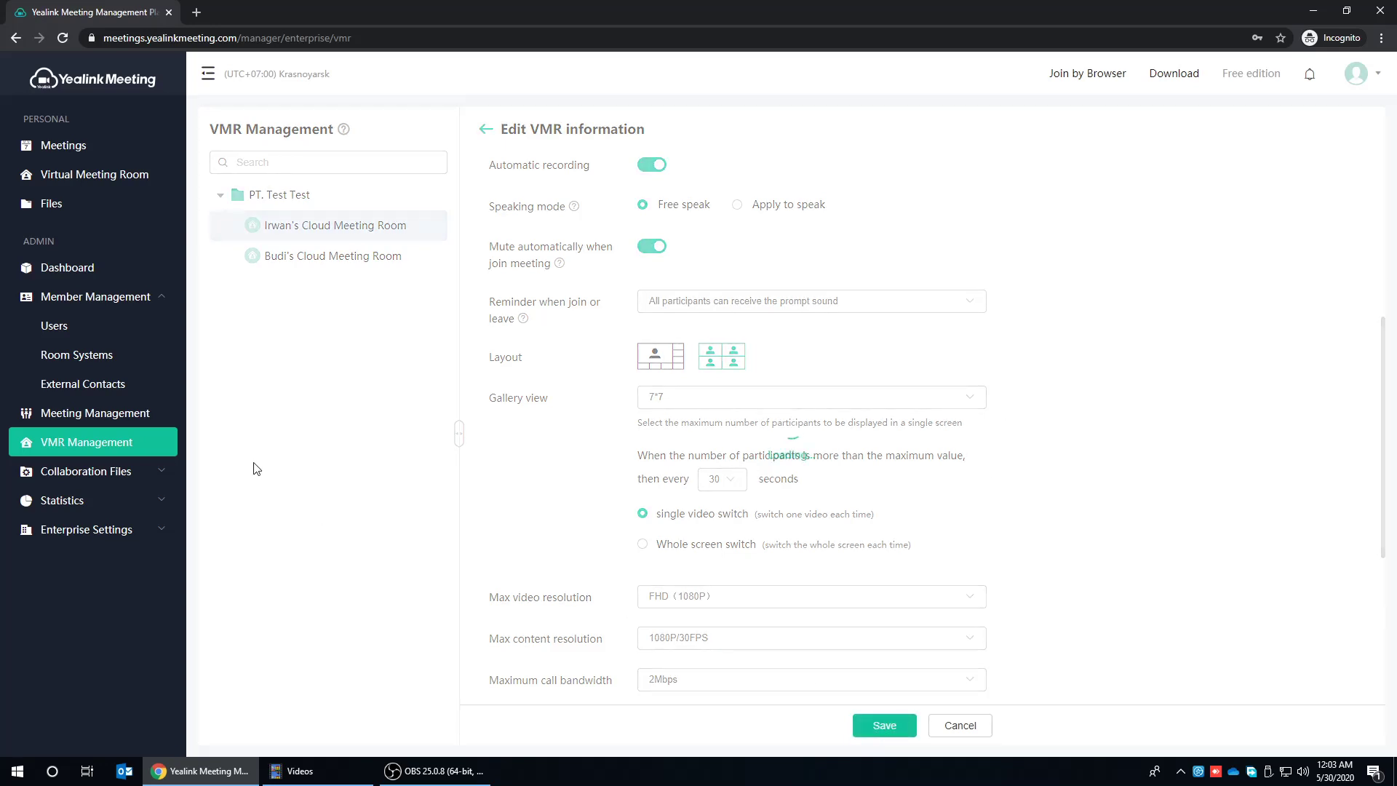
click(151, 472)
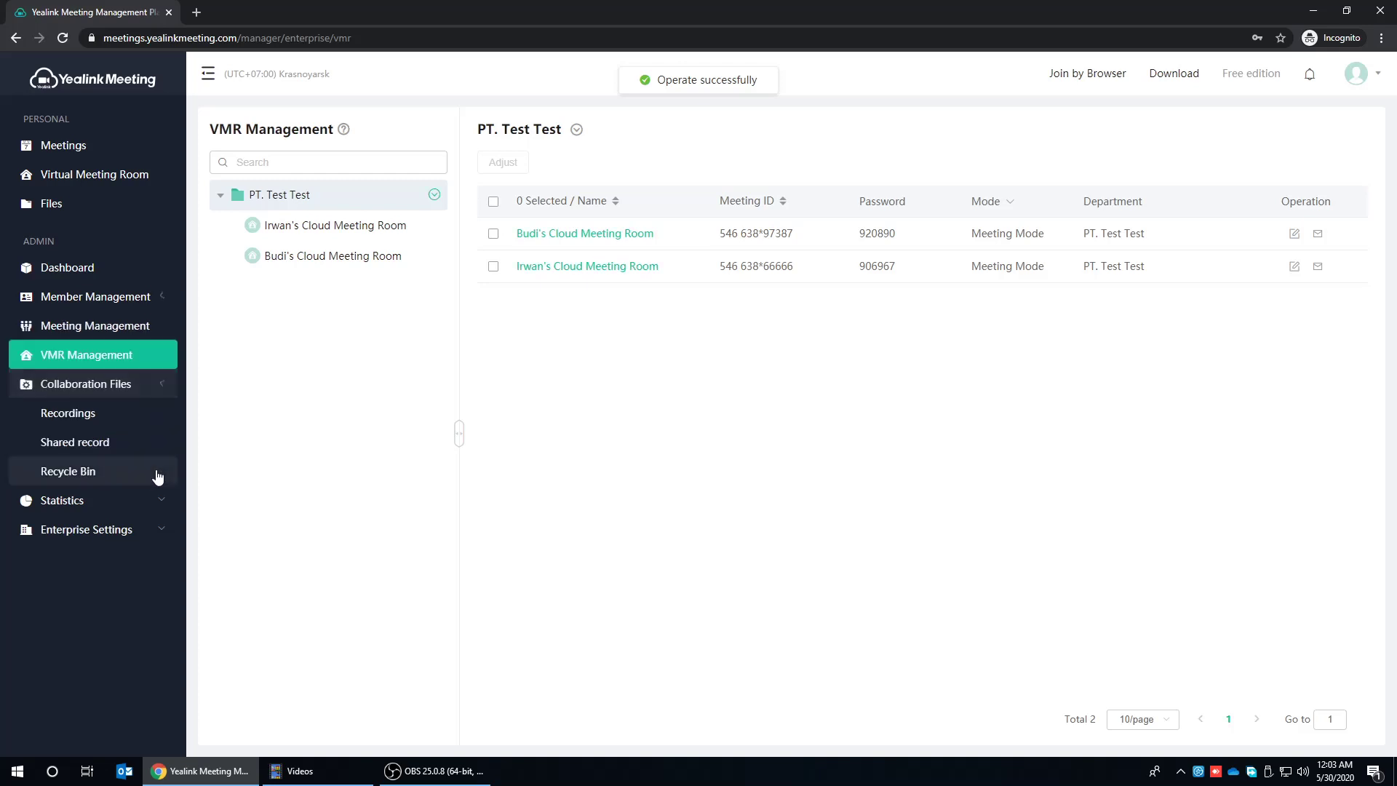
- Check the Recordings, Shared record and Recycle Bin lists under Collaboration Files, all empty
click(106, 416)
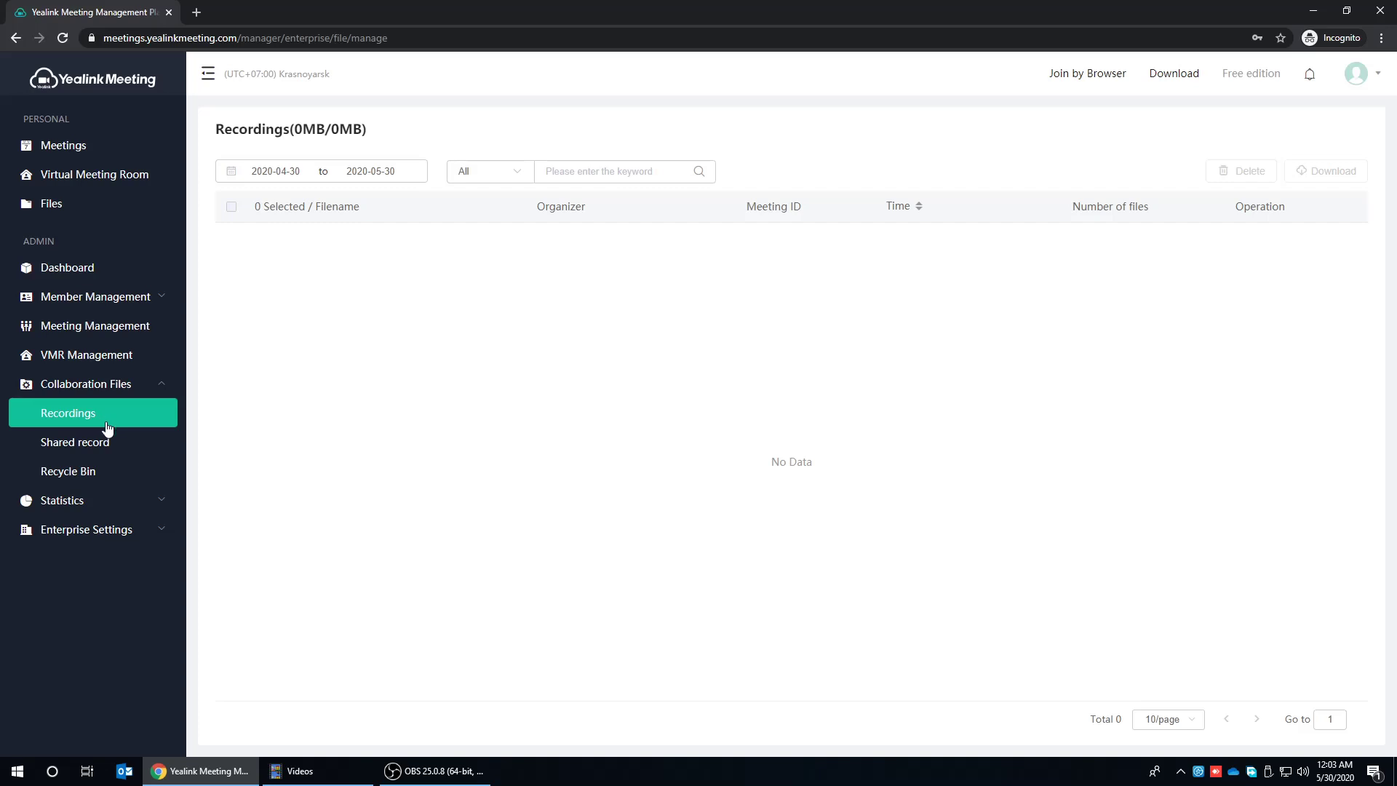
click(106, 451)
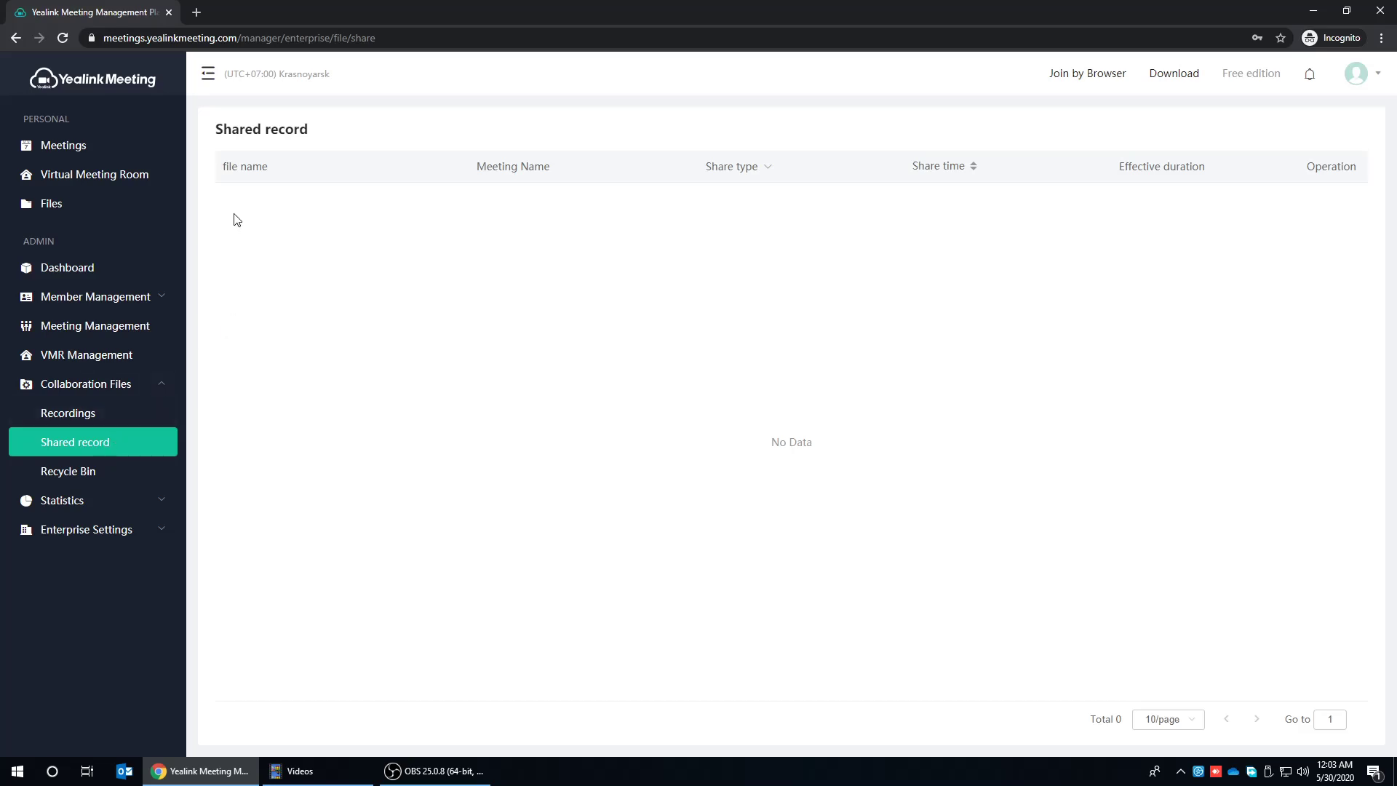
click(63, 474)
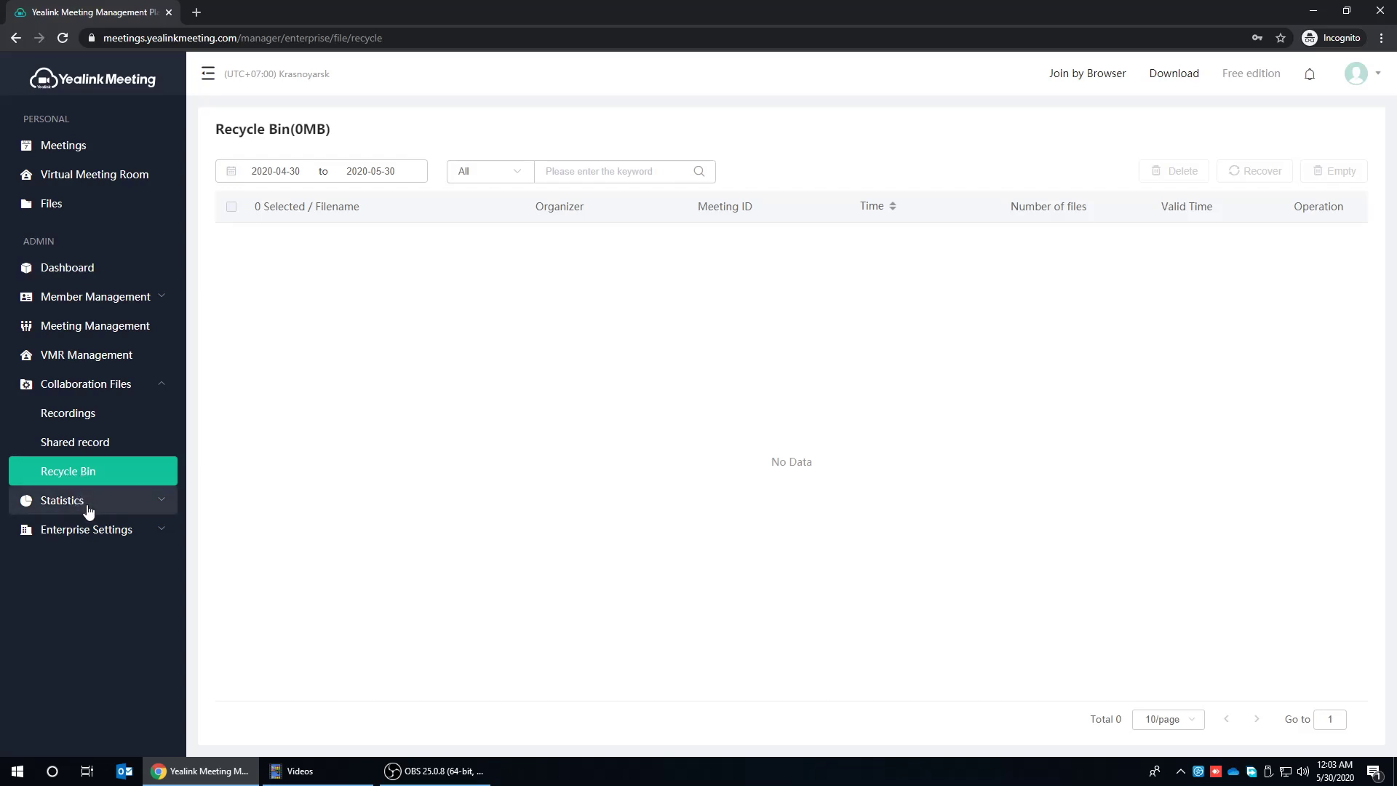
- View the Statistics Reports page and then the CDR page with its upgrade instructions
click(160, 503)
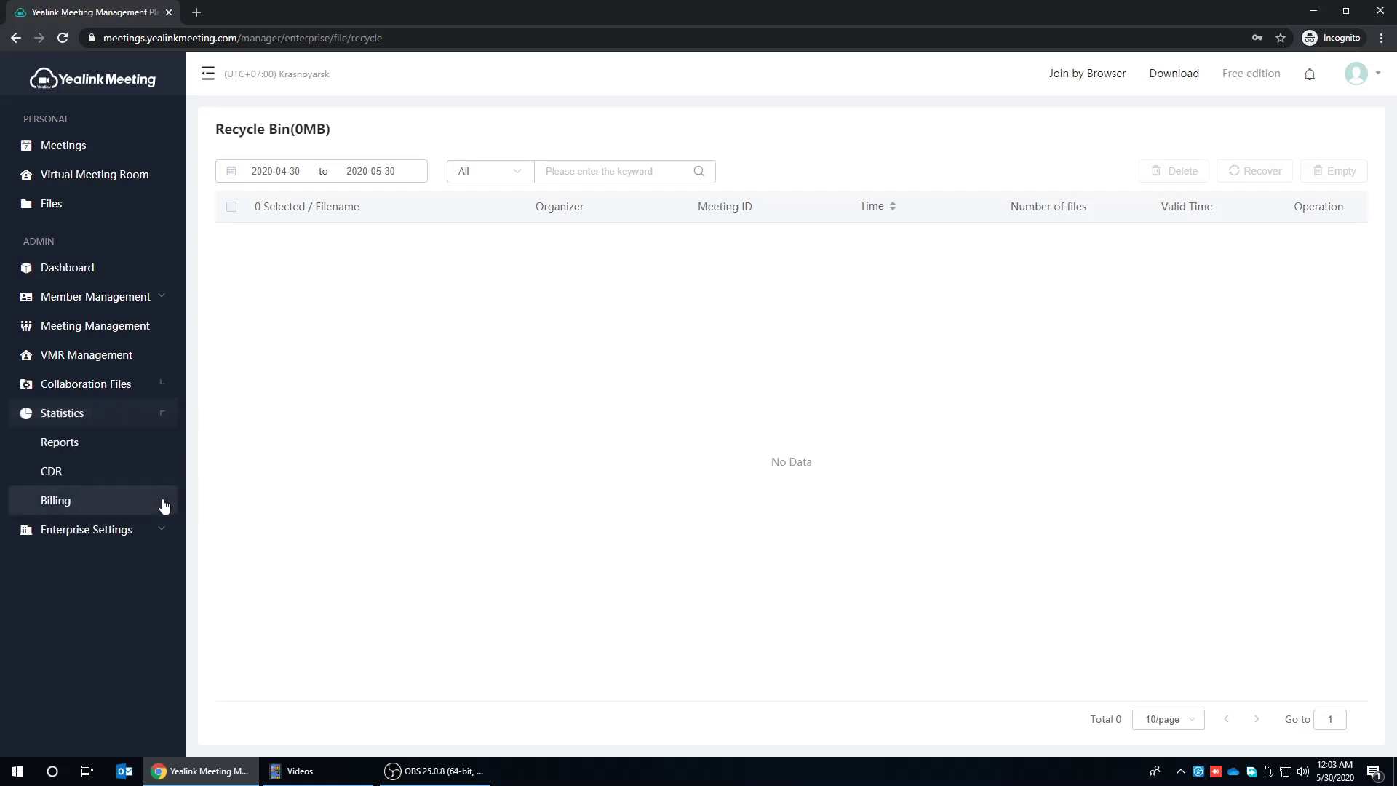
click(63, 445)
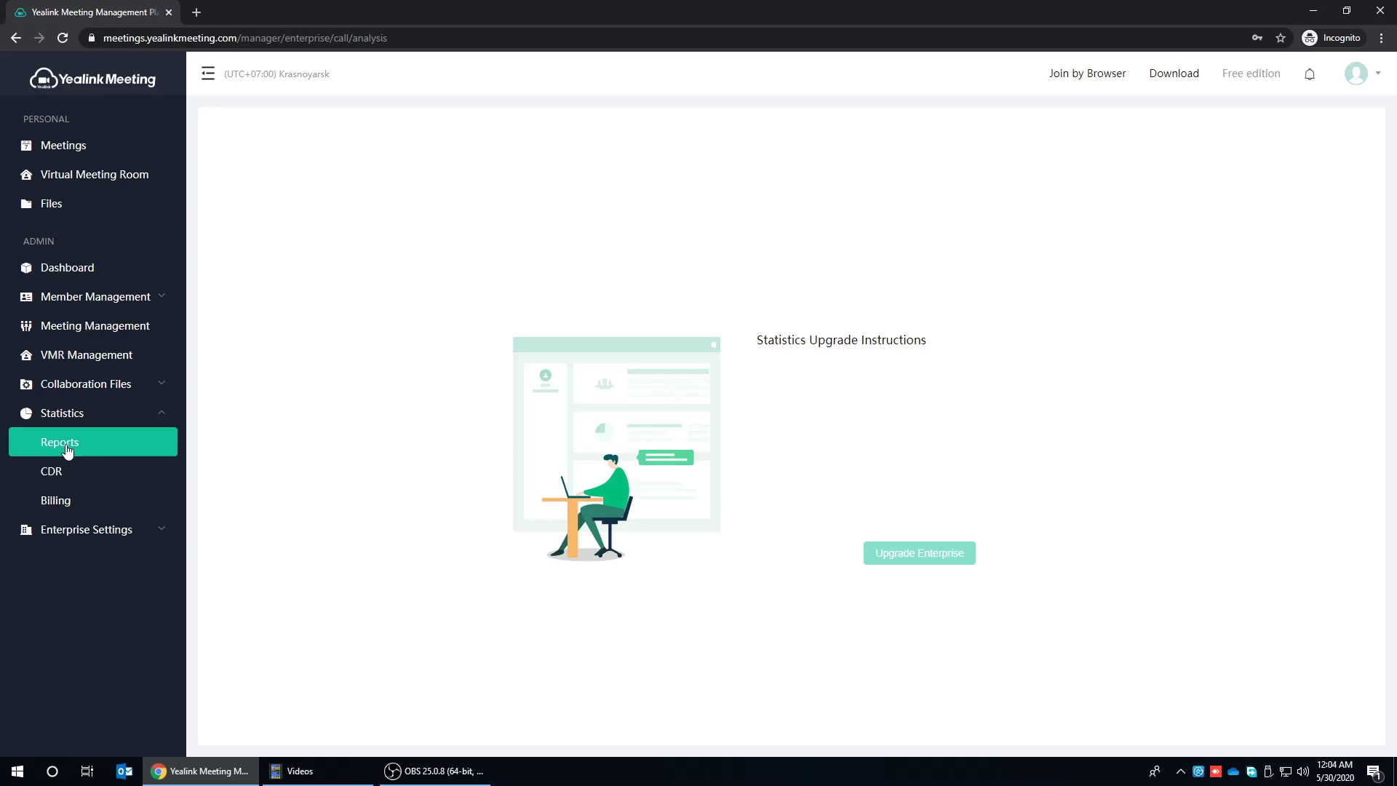
click(59, 481)
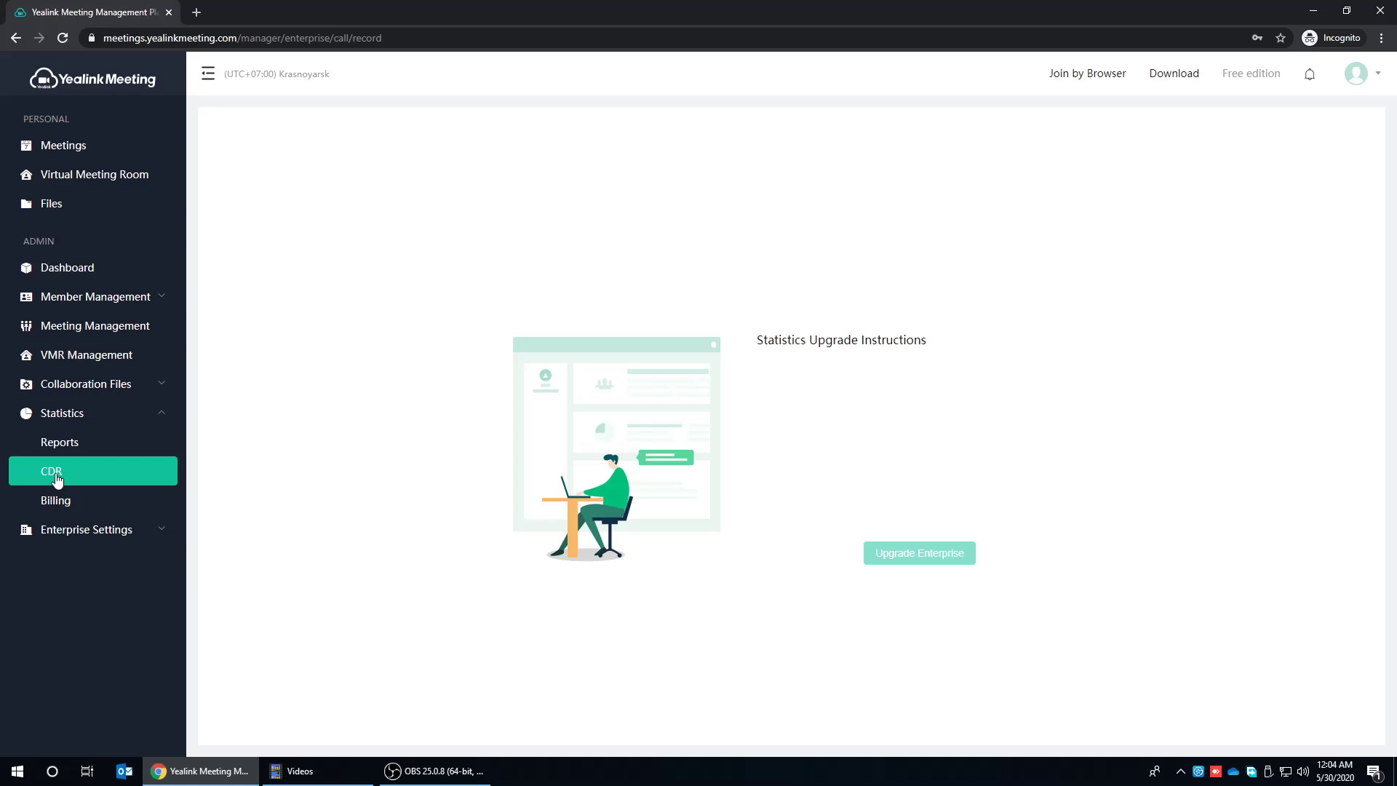
- View the Enterprise Profile, then the Meeting Settings basic settings page
click(131, 536)
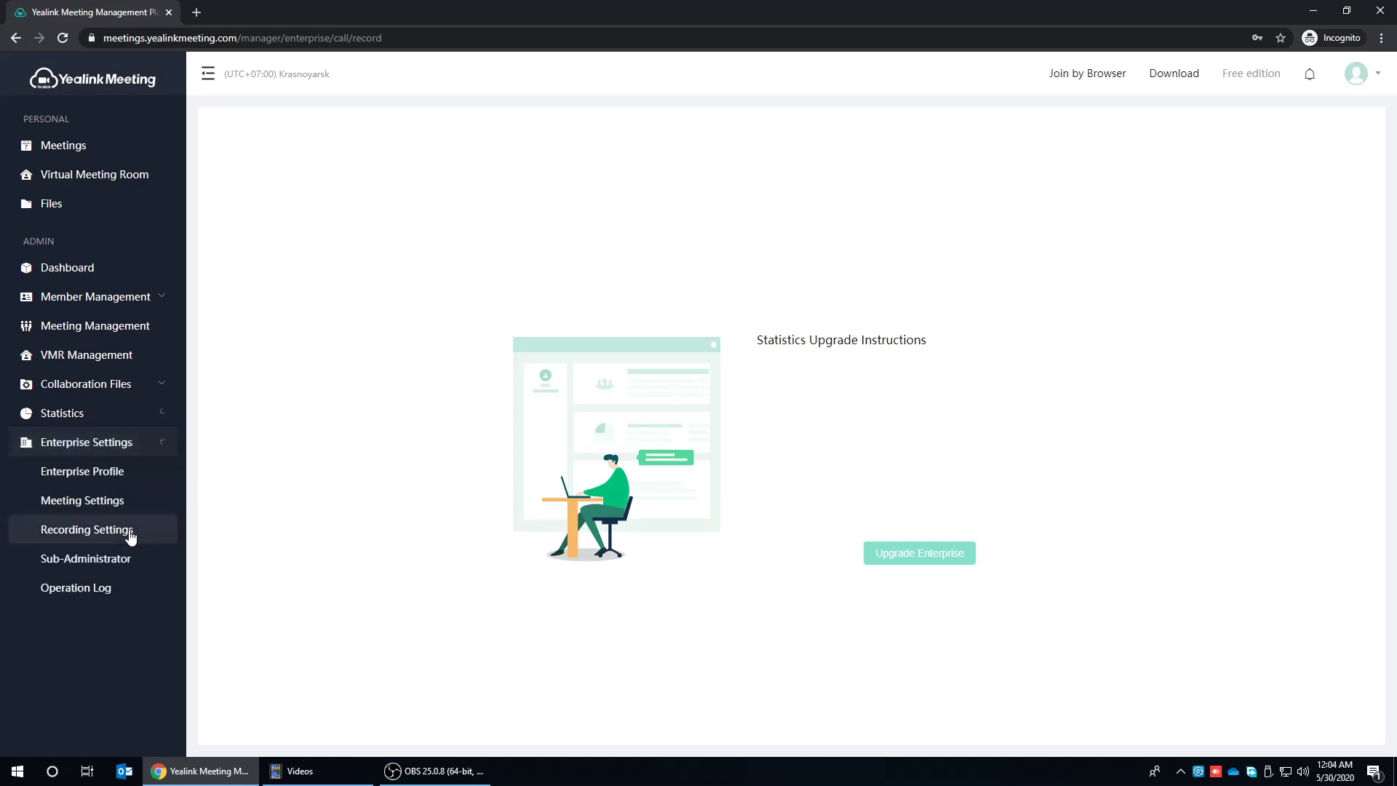
click(54, 474)
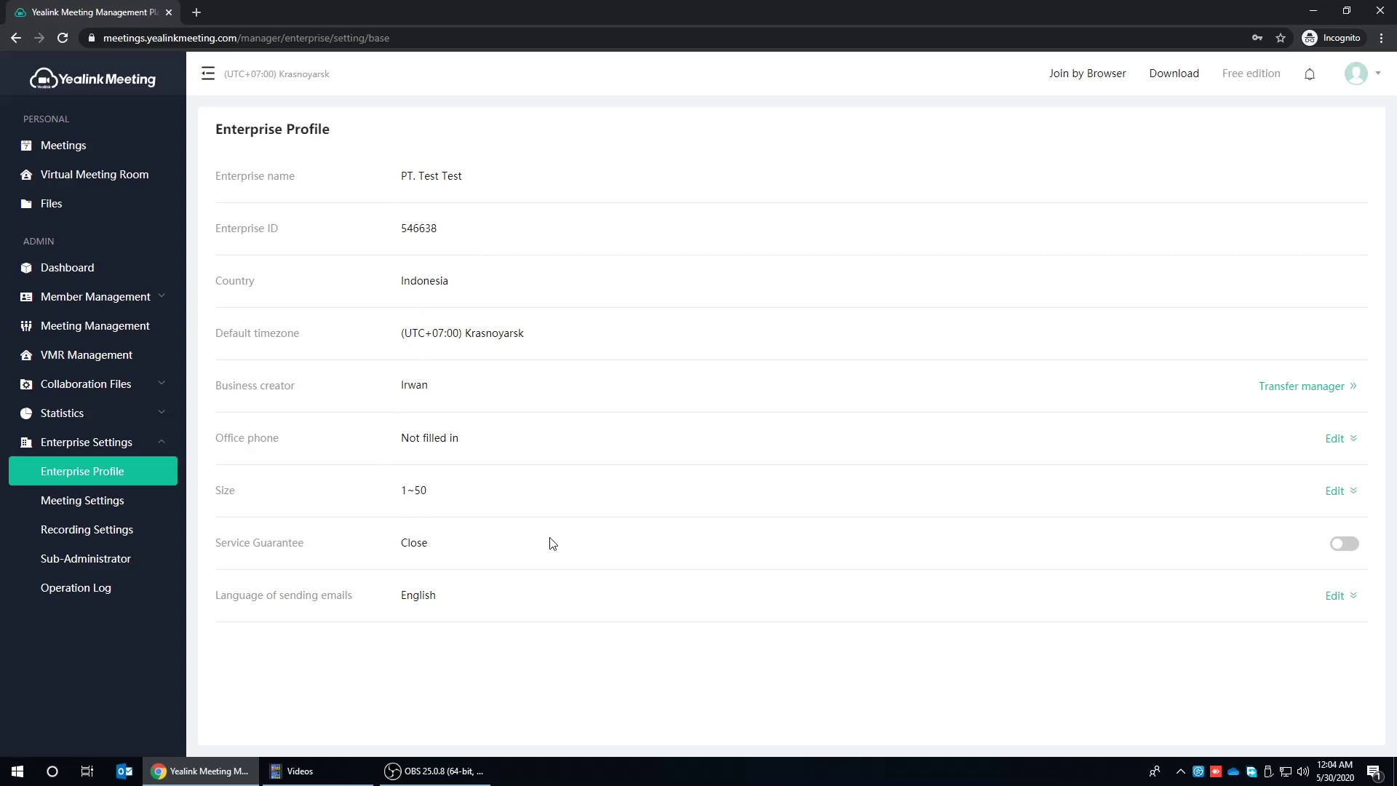
click(47, 502)
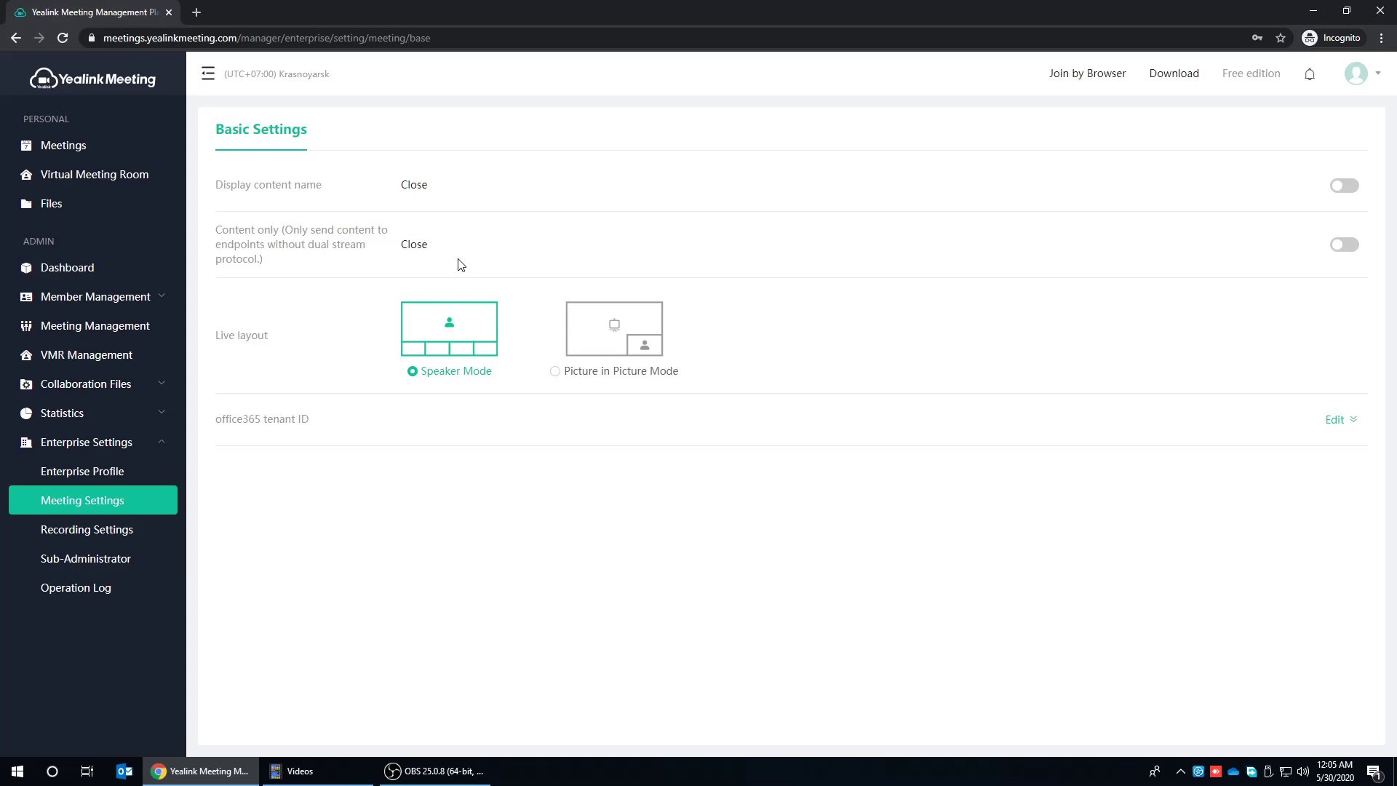
- Open Recording Settings, currently at 720P 30FPS video-only recording
click(53, 537)
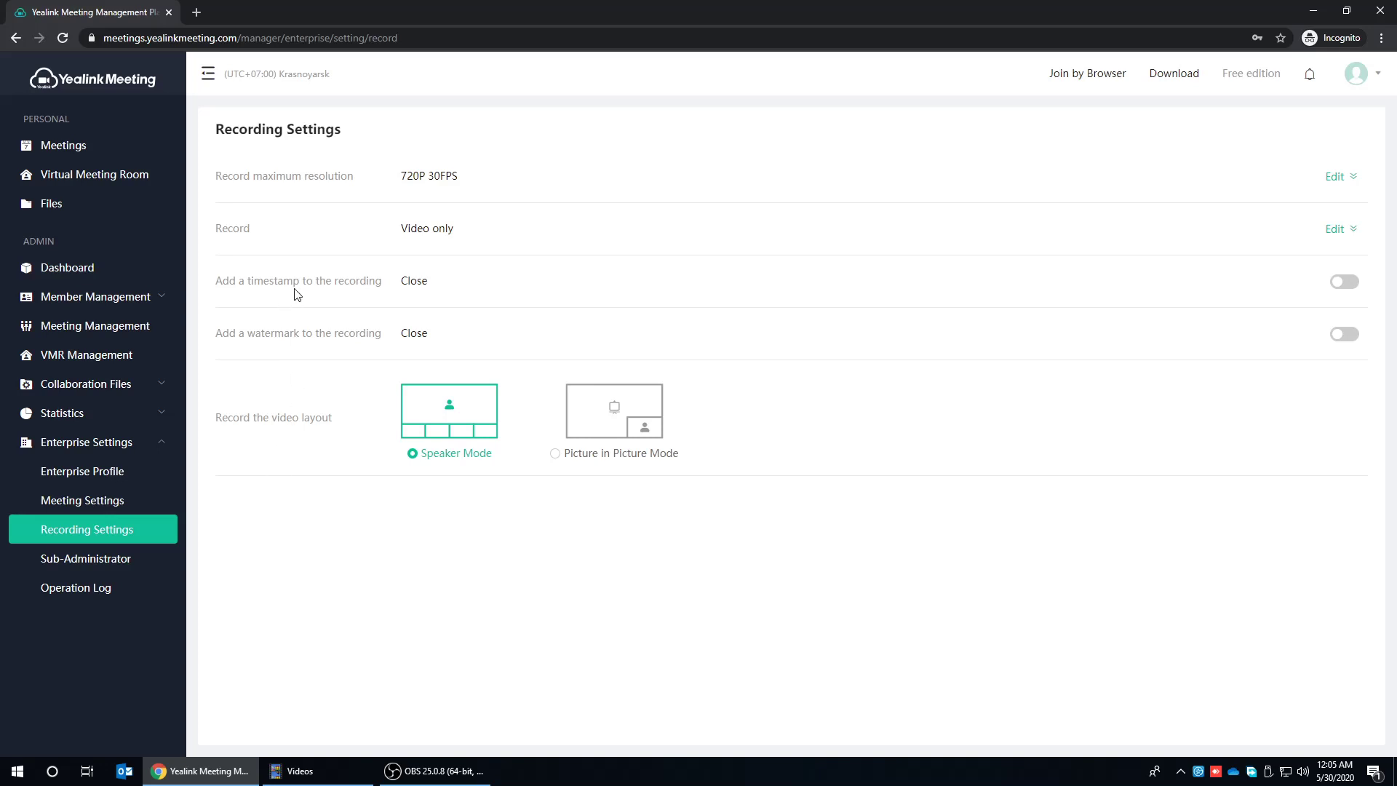
- Change the maximum recording resolution to 1080P 30FPS, then go to the Sub-Administrator list
click(1345, 178)
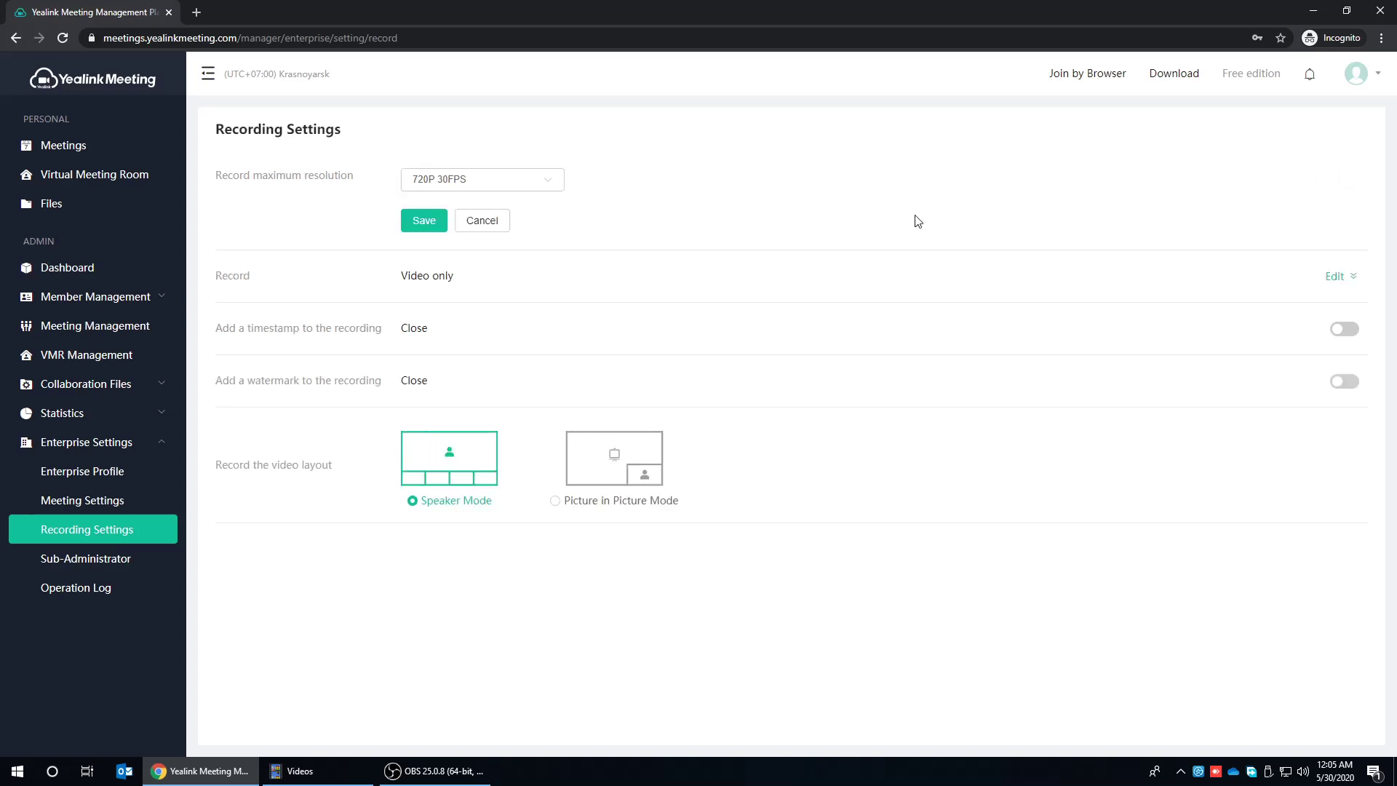
click(549, 181)
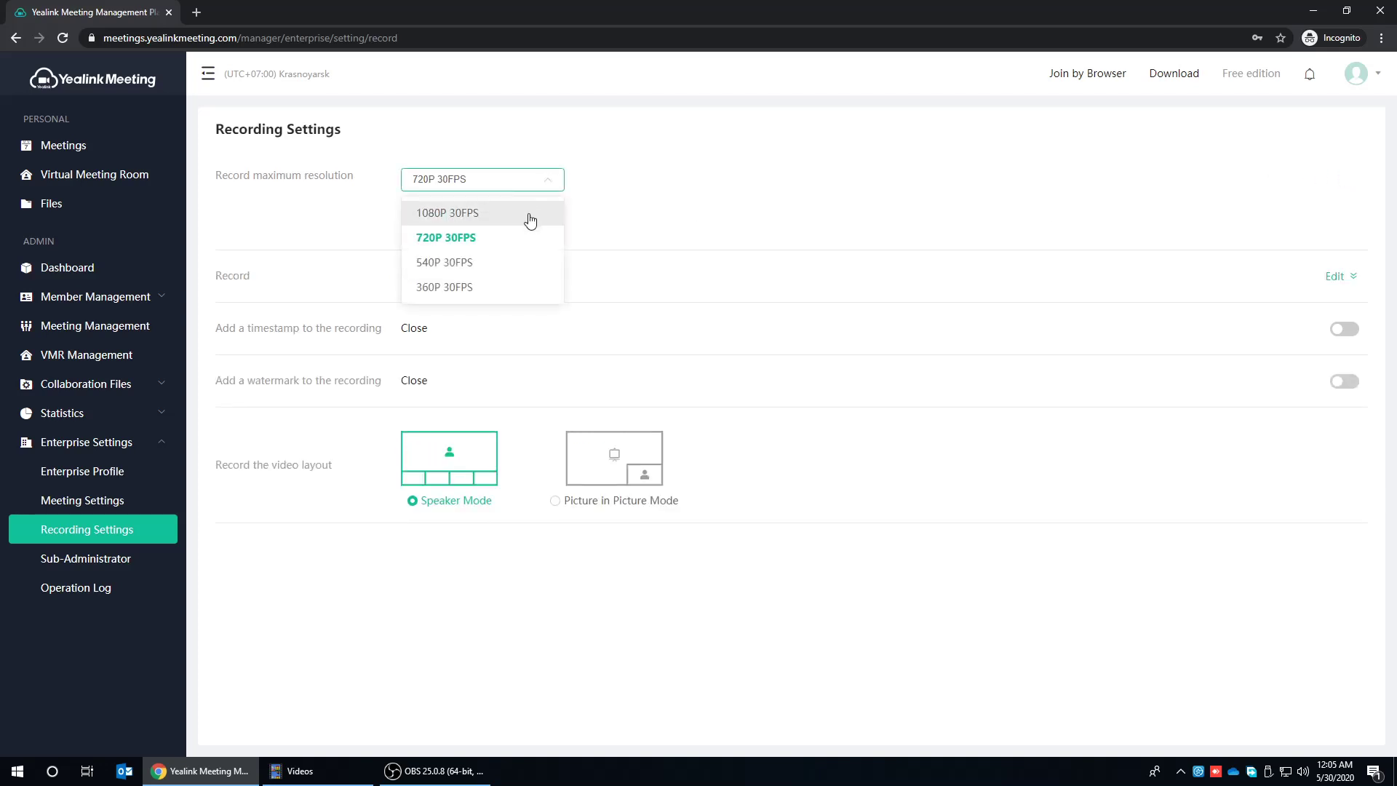
click(530, 213)
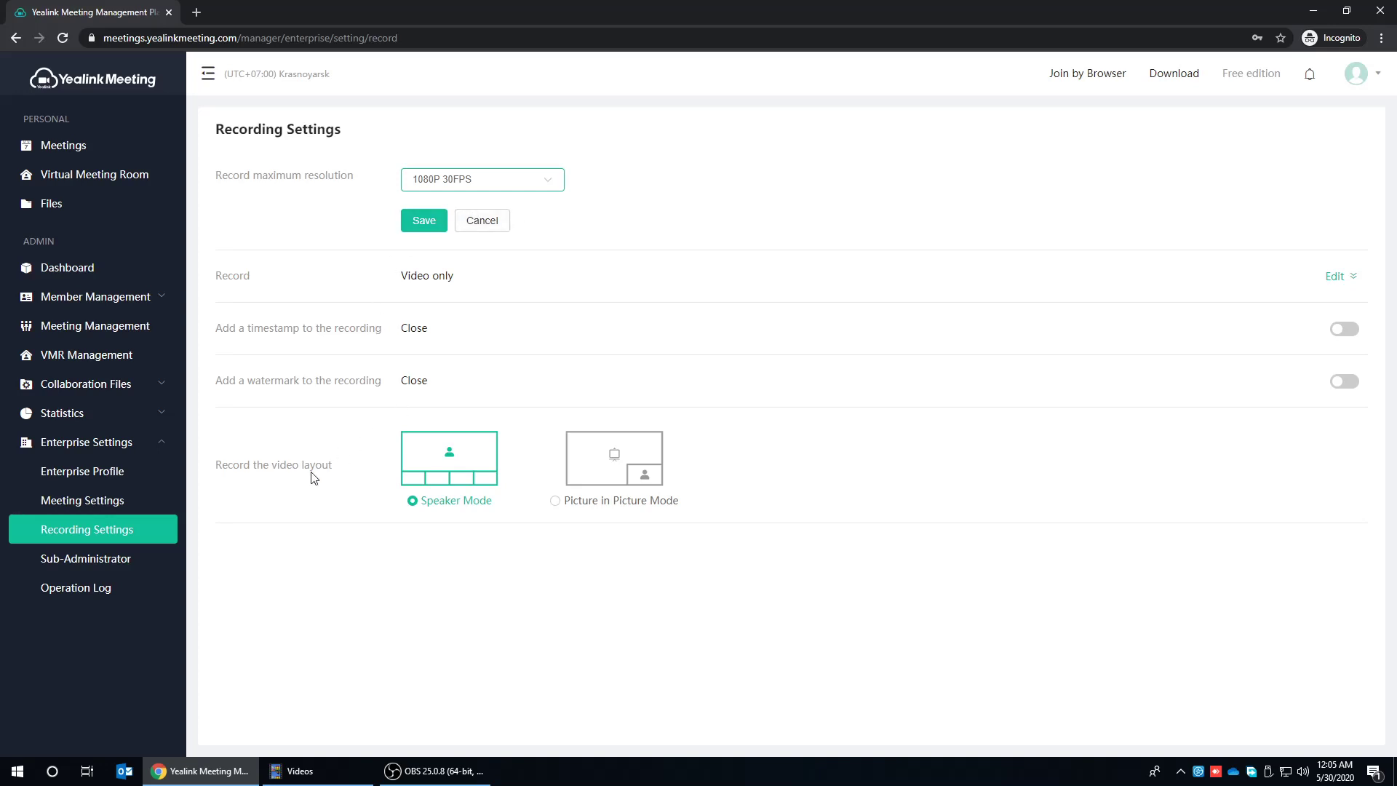
click(59, 560)
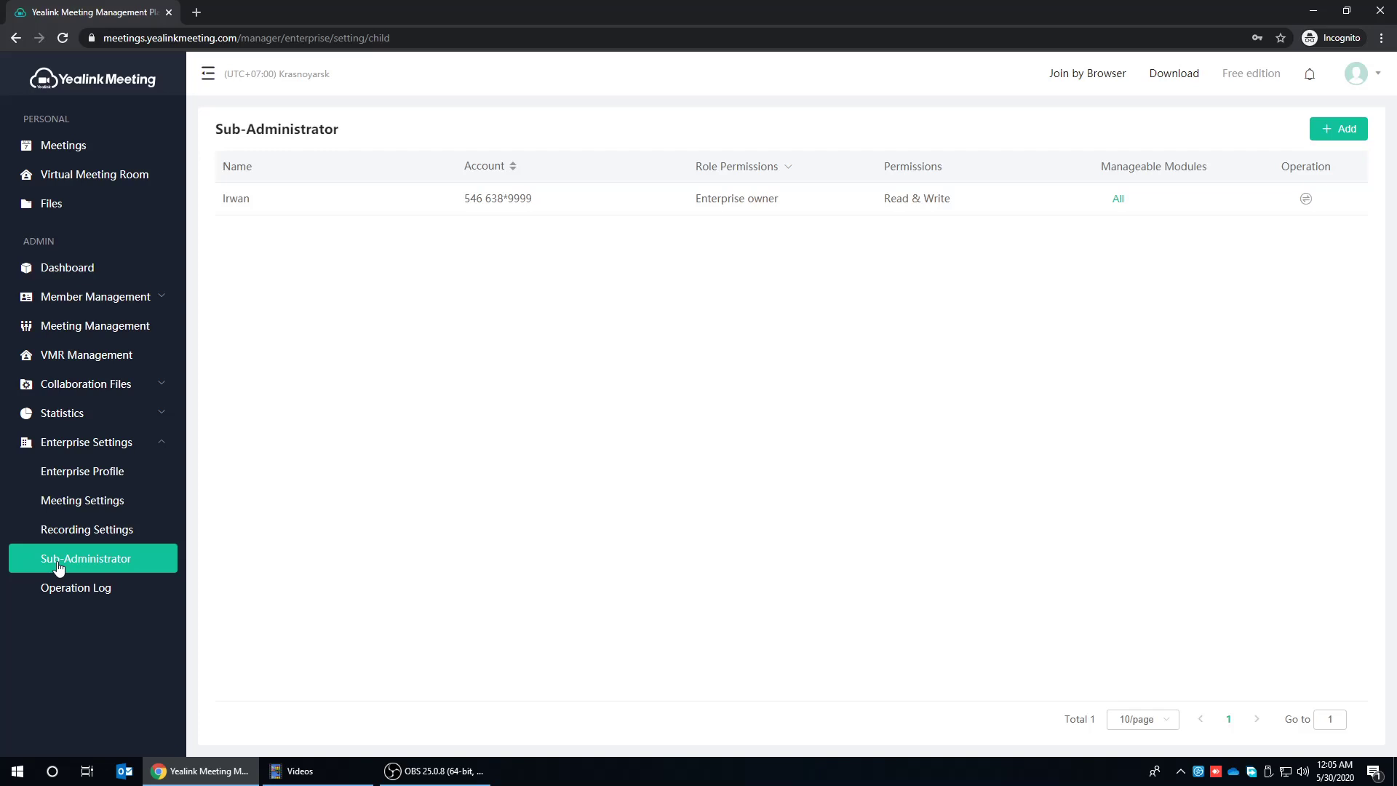
- Start a new sub-administrator and choose the second member under PT. Test Test as its name
click(1338, 130)
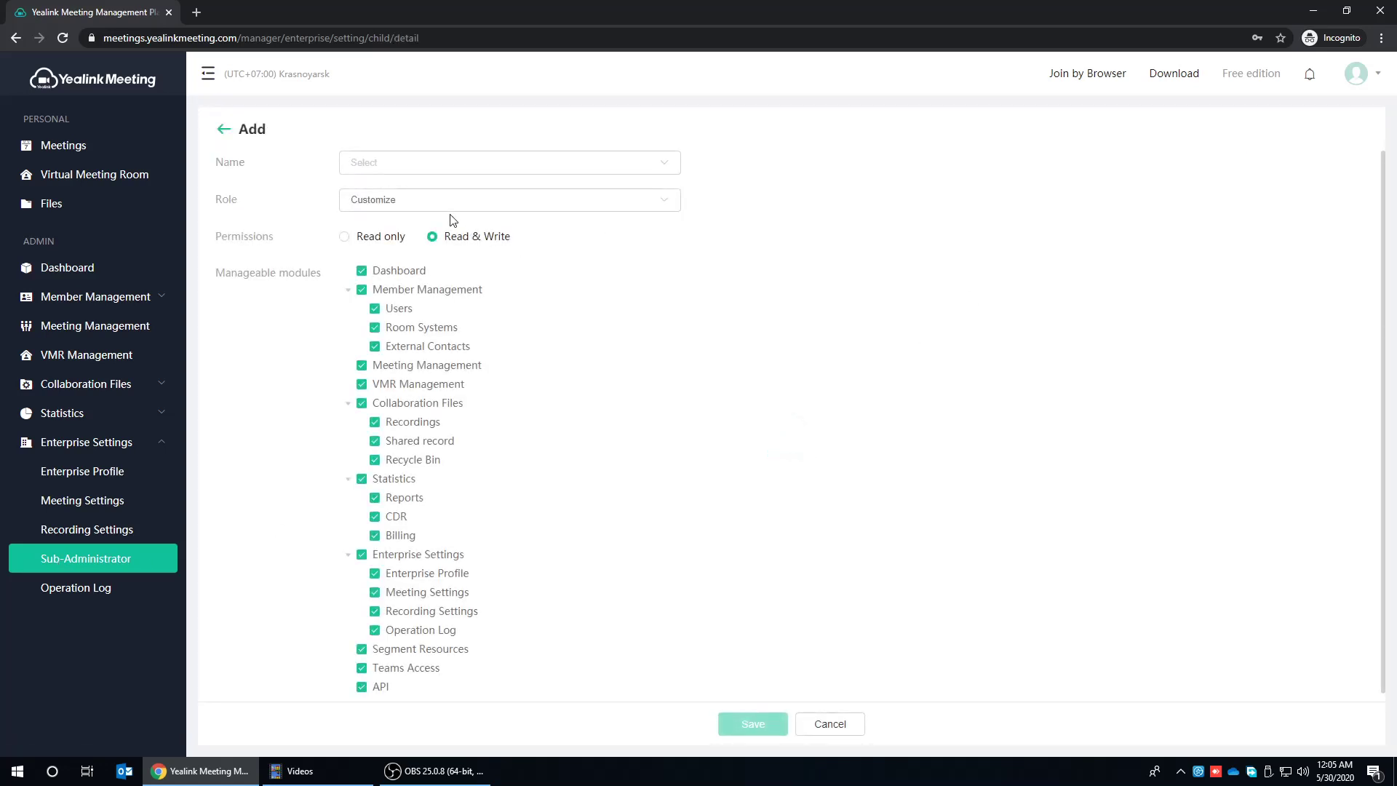
click(646, 164)
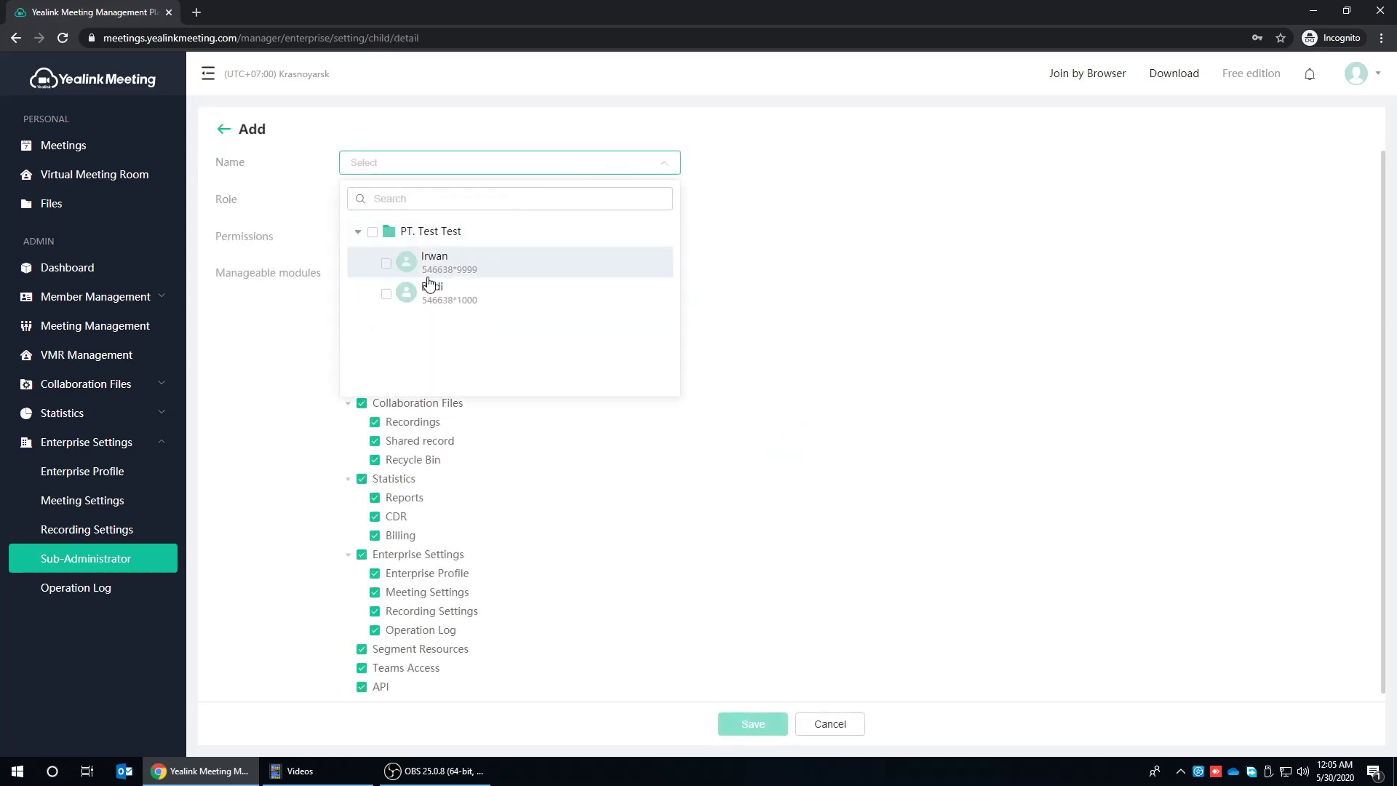
click(387, 295)
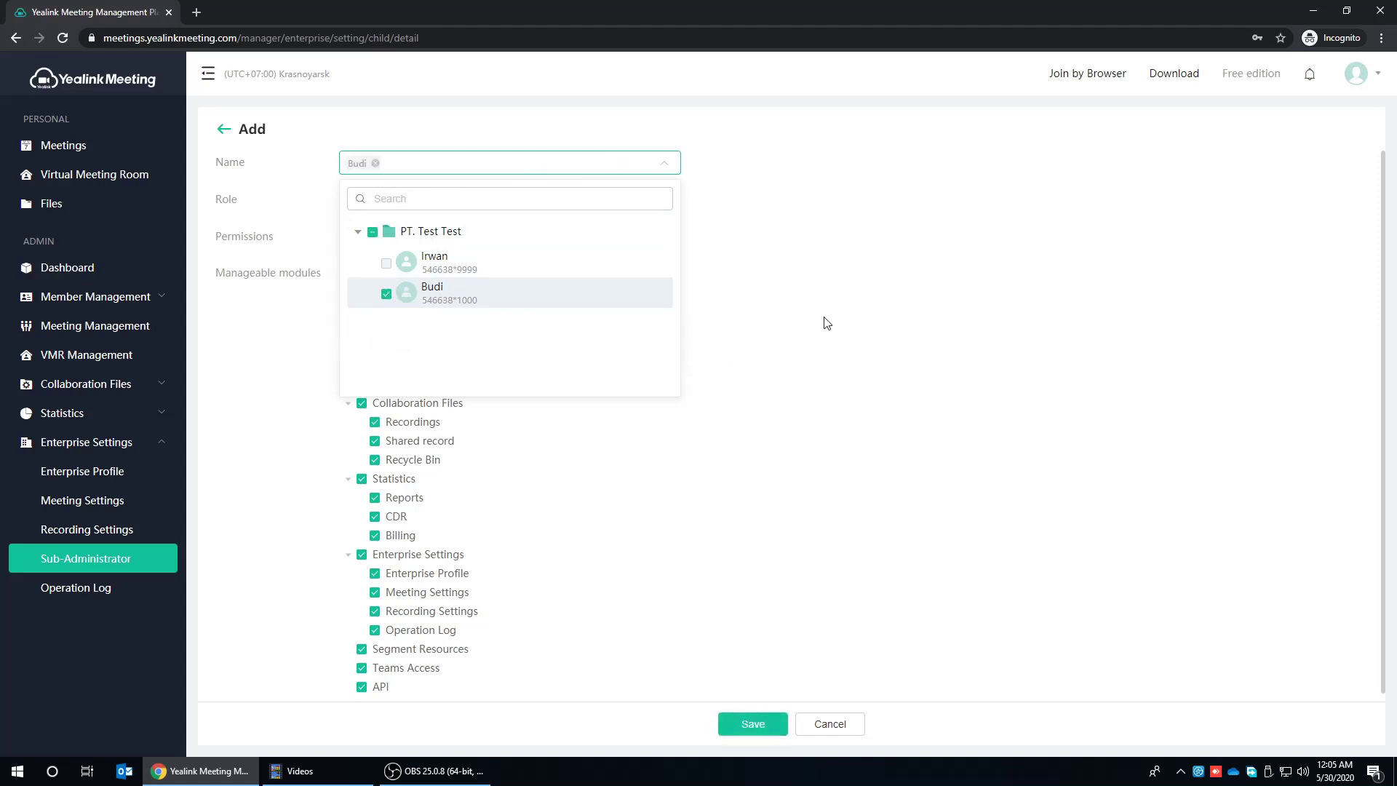
click(842, 311)
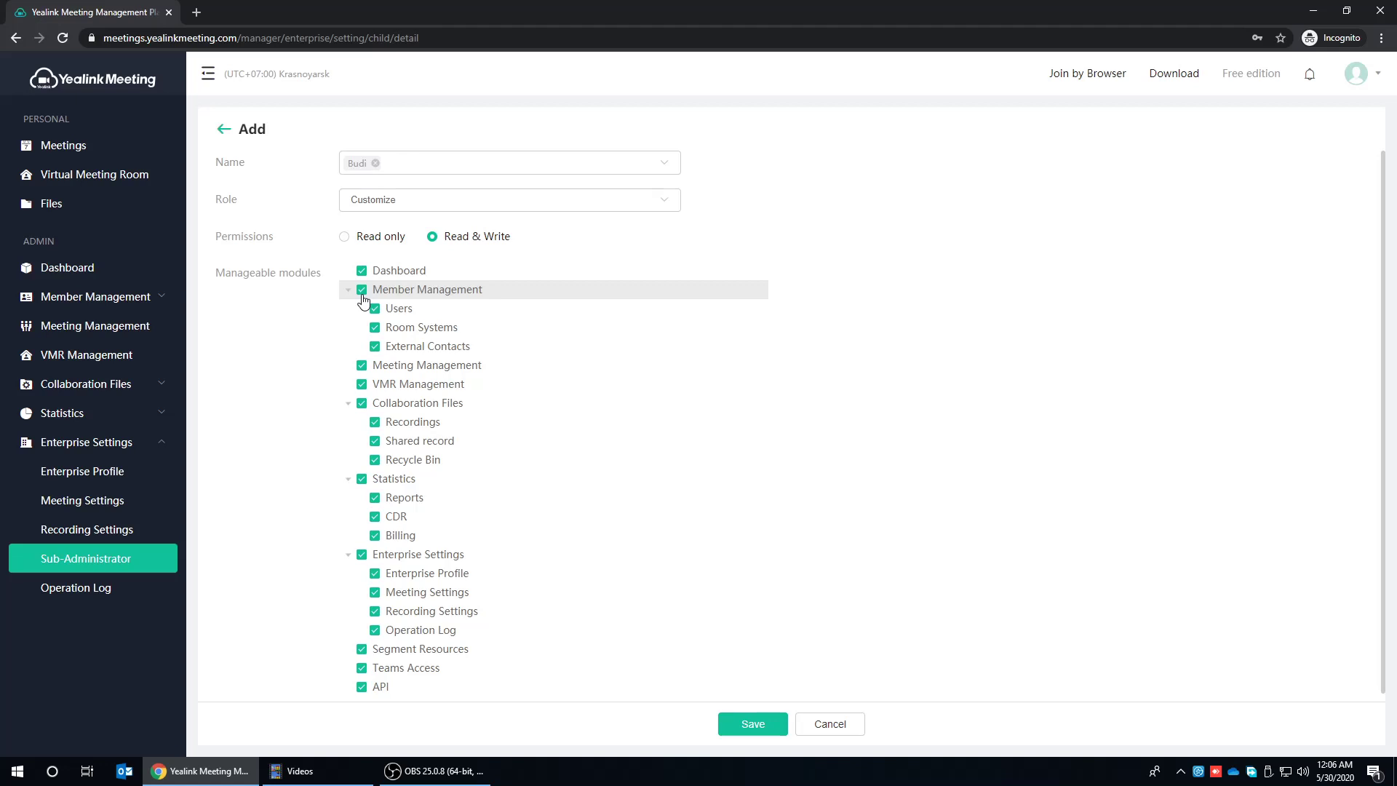
- Restrict the sub-administrator to Dashboard and Member Management only, unticking all other modules, and save
click(362, 365)
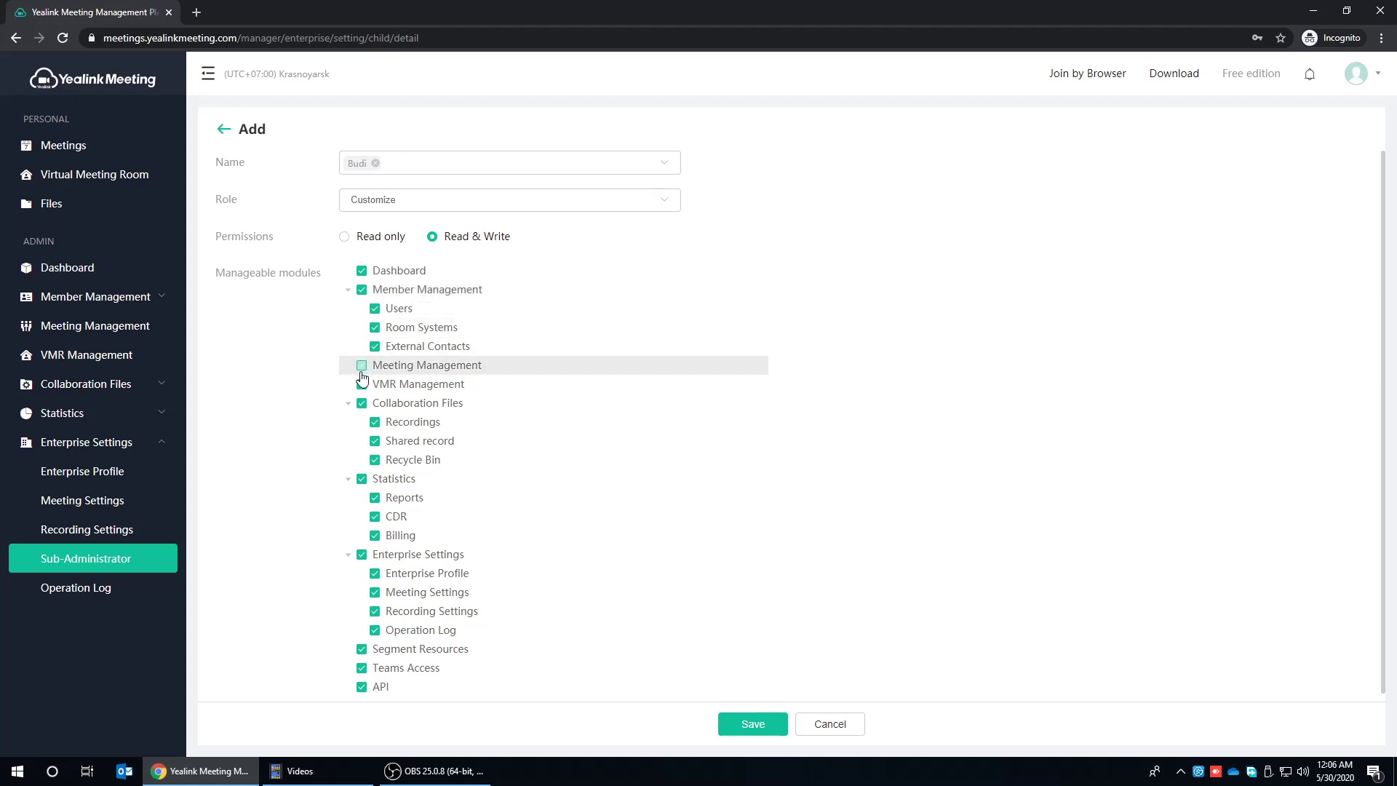
click(361, 384)
click(361, 403)
click(362, 479)
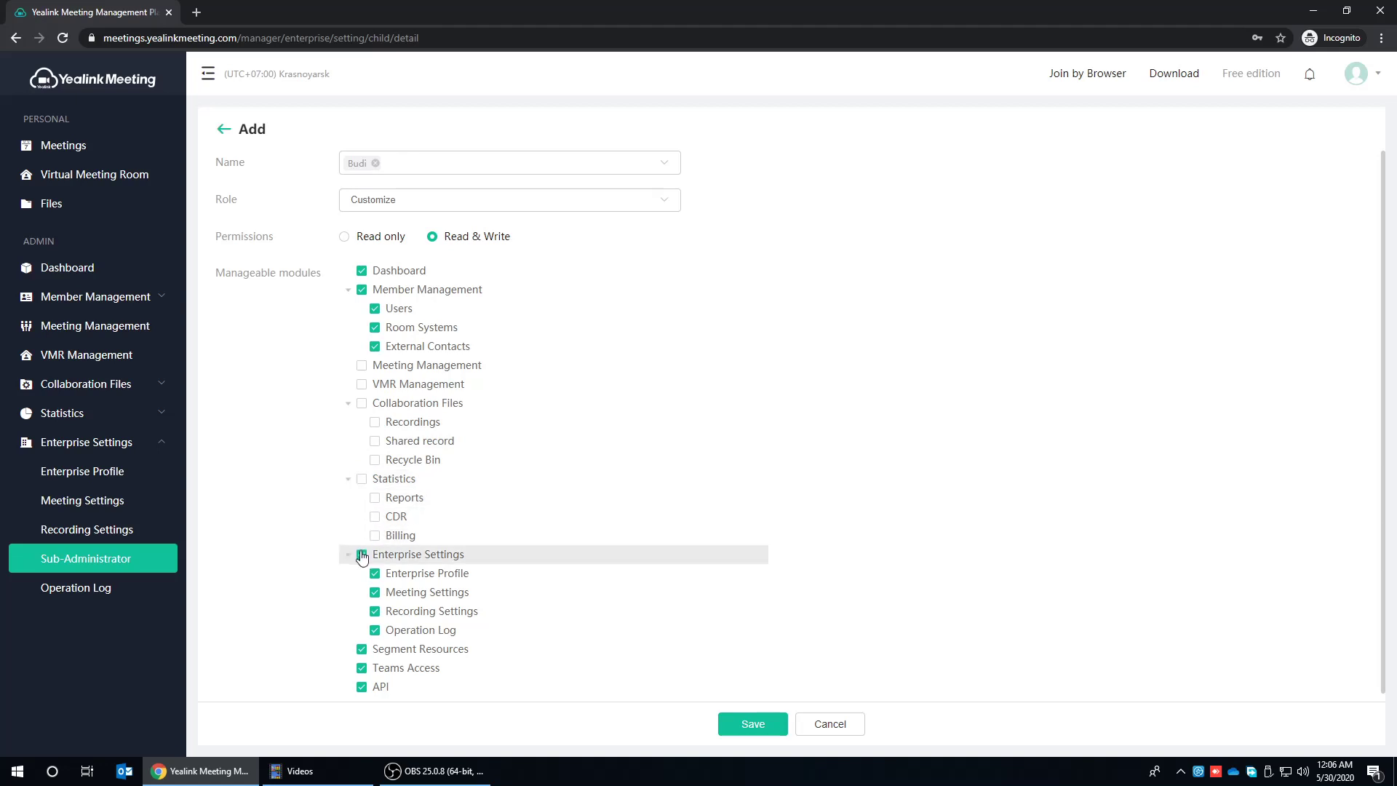
click(361, 555)
click(361, 649)
click(362, 668)
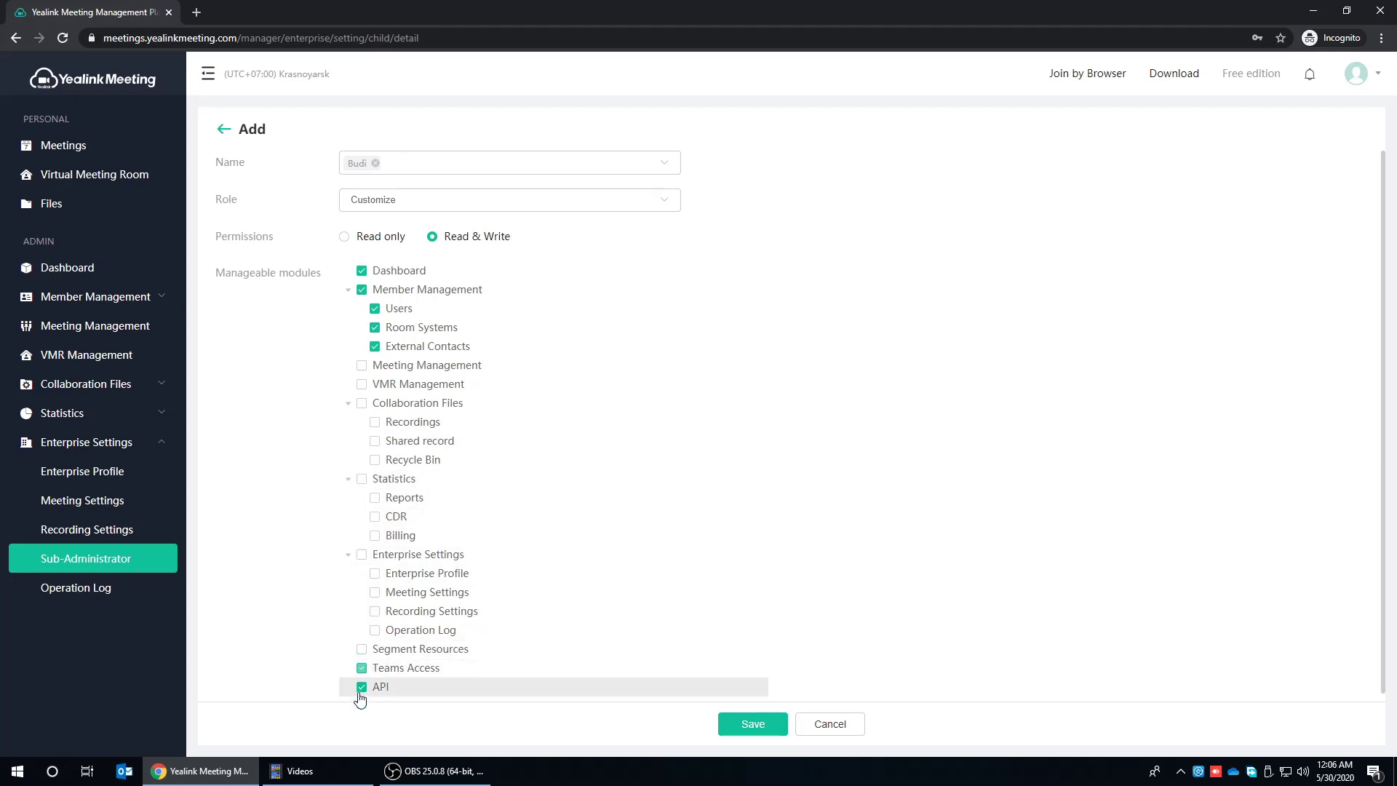
click(362, 687)
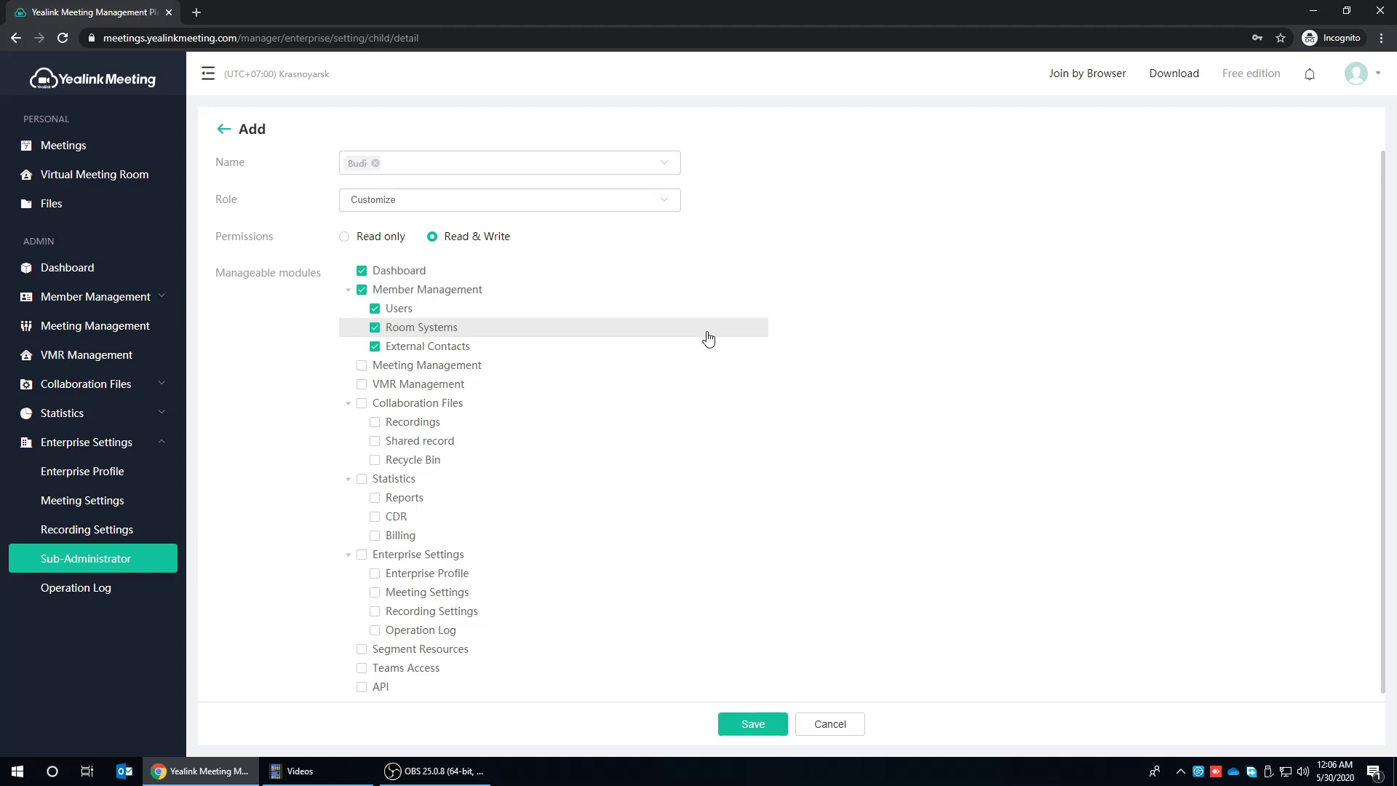
click(749, 722)
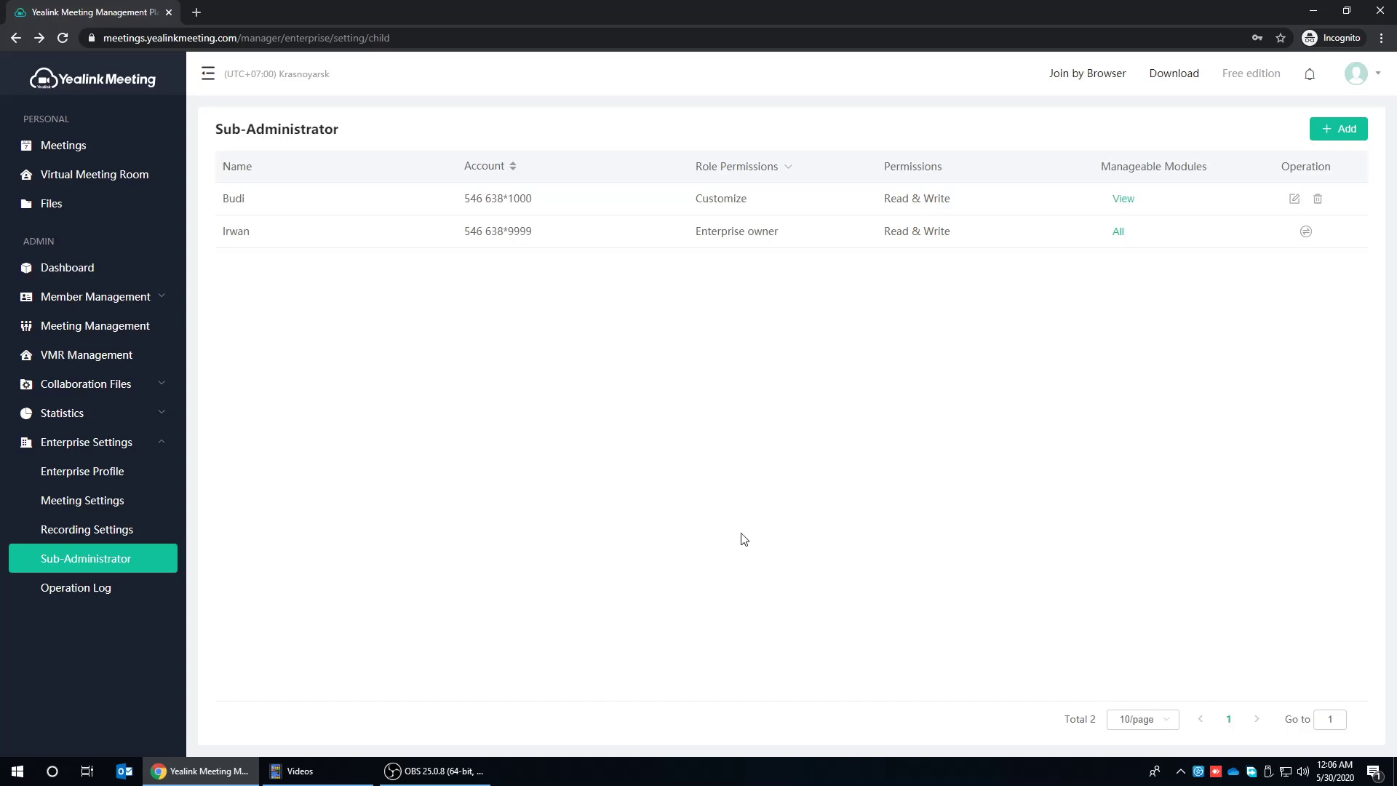
- Open the Operation Log page under Enterprise Settings in the sidebar
click(75, 299)
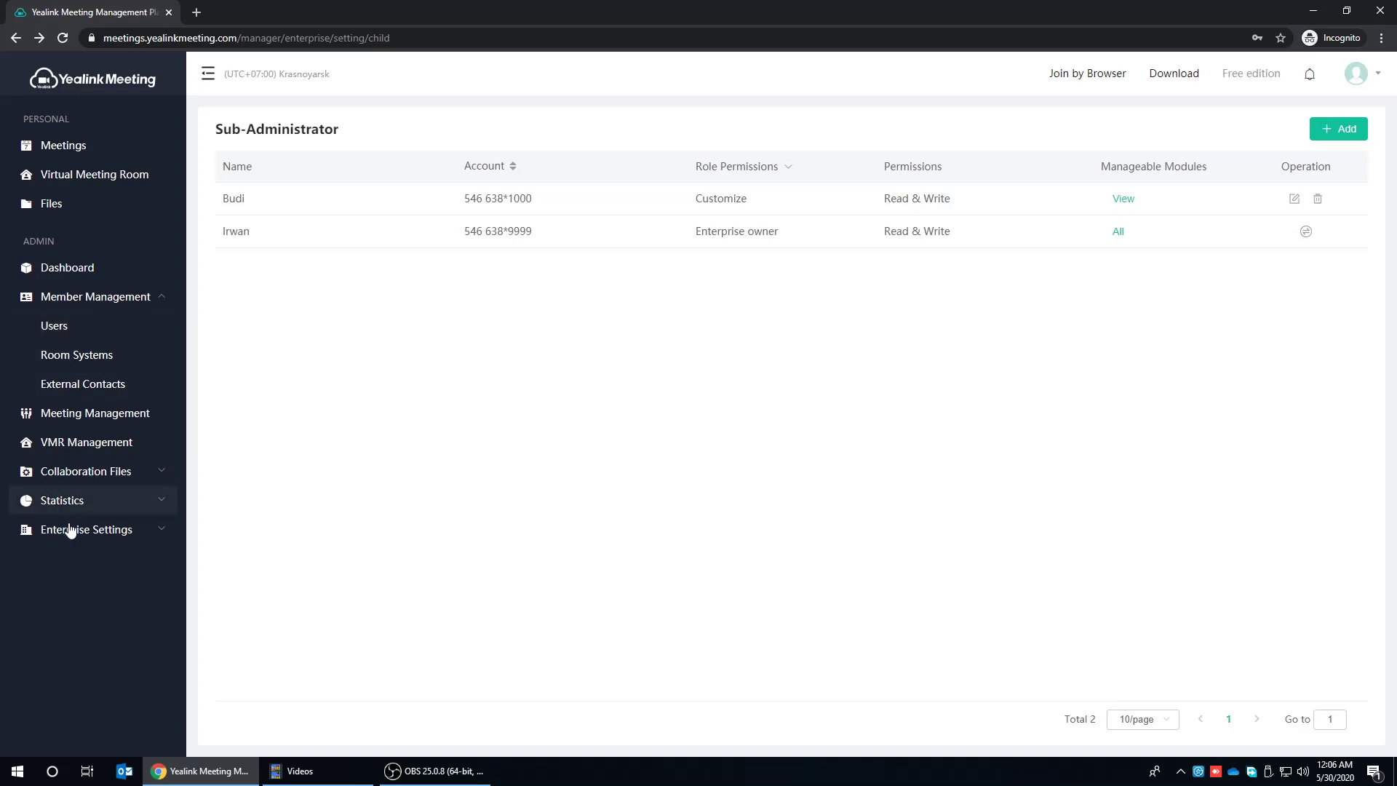
click(97, 537)
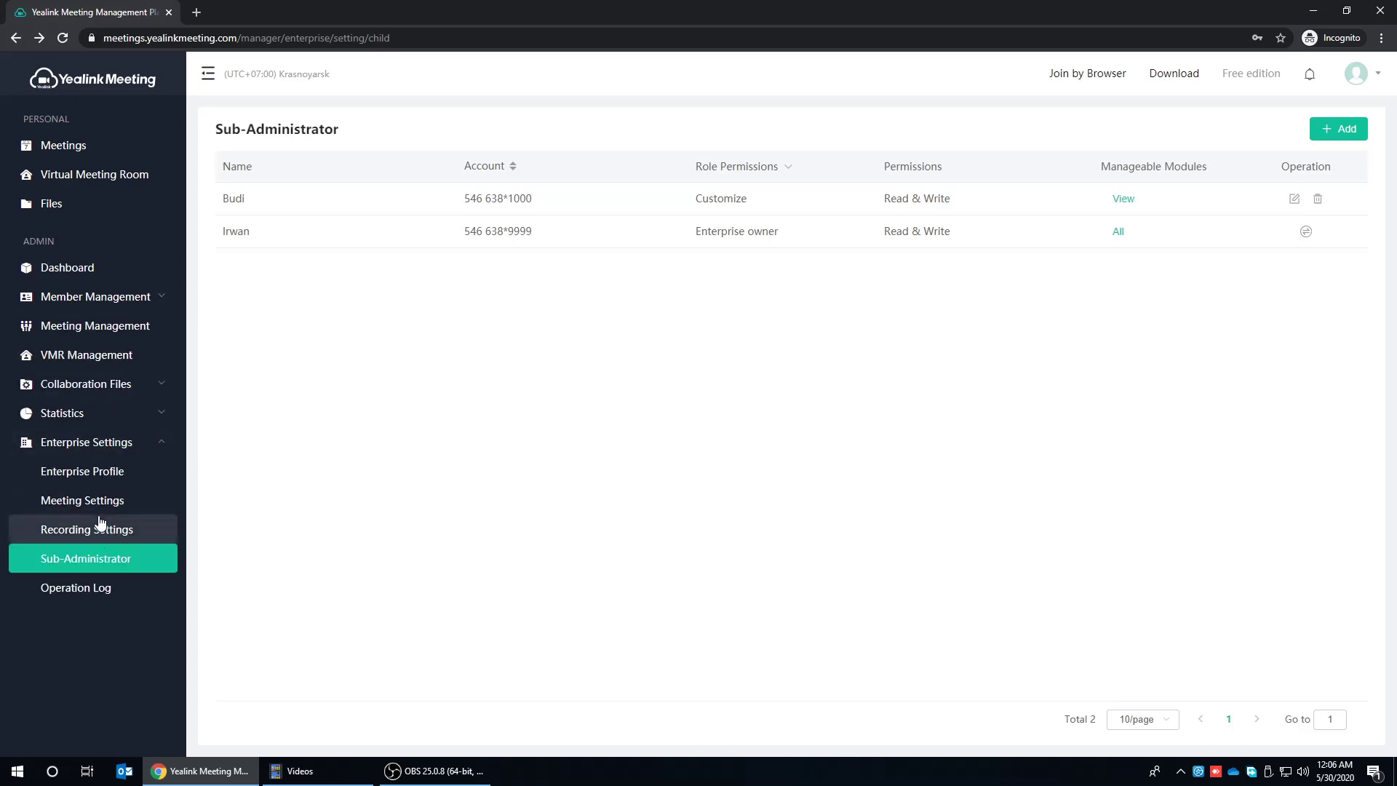
click(74, 586)
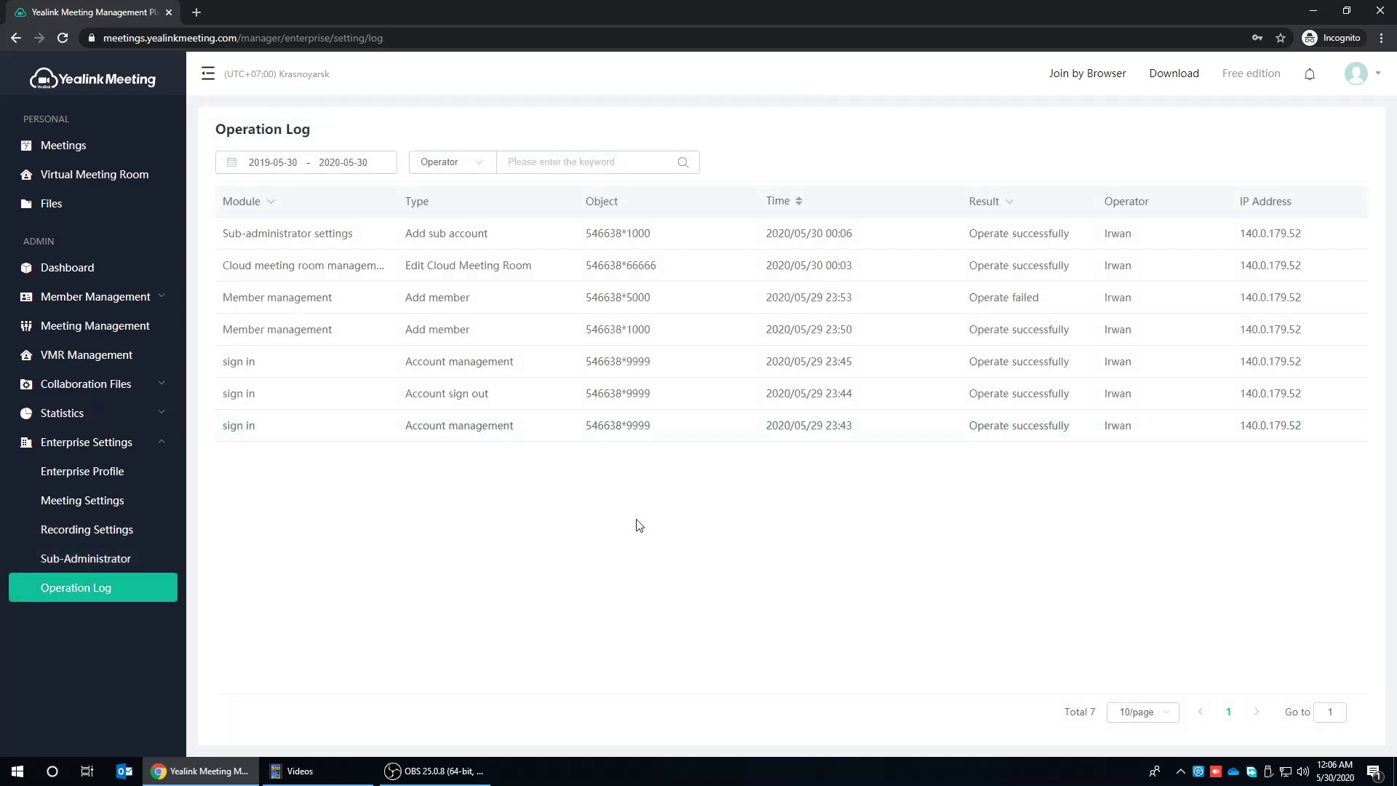